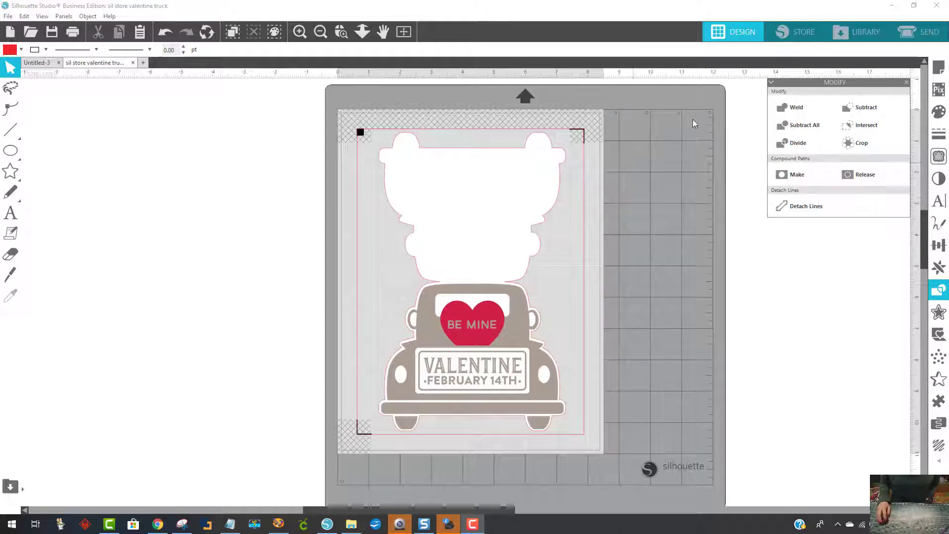
# - Open the design library and browse through the designs in All Files
pyautogui.click(859, 31)
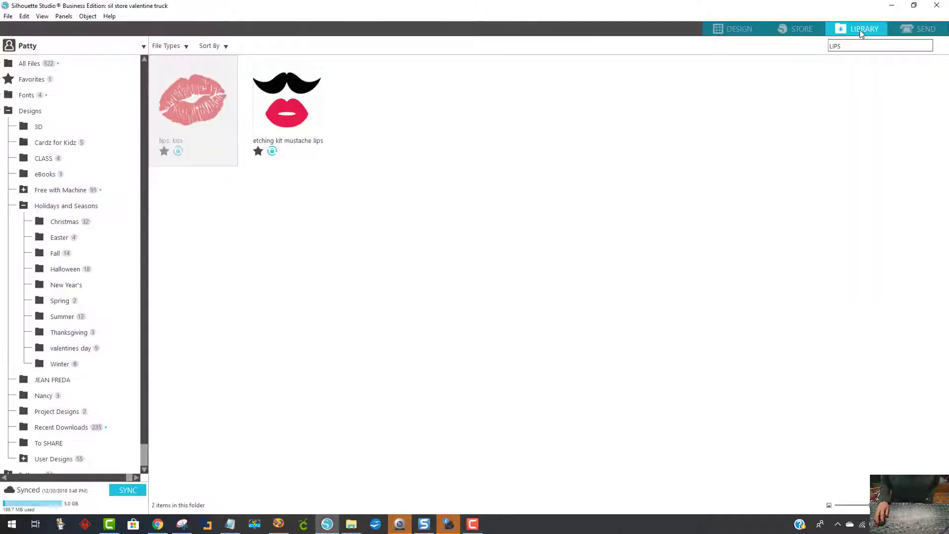
pyautogui.click(27, 64)
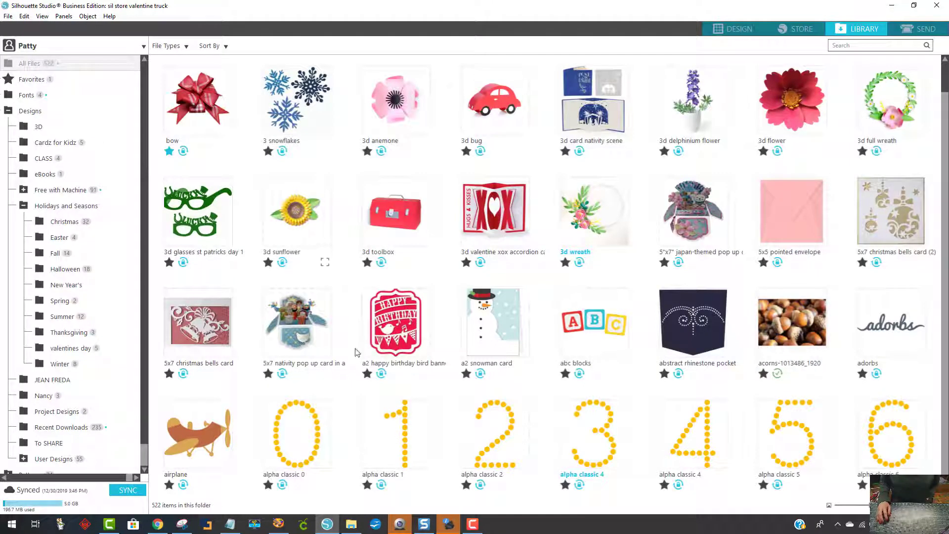
pyautogui.scroll(-10, 618, 344)
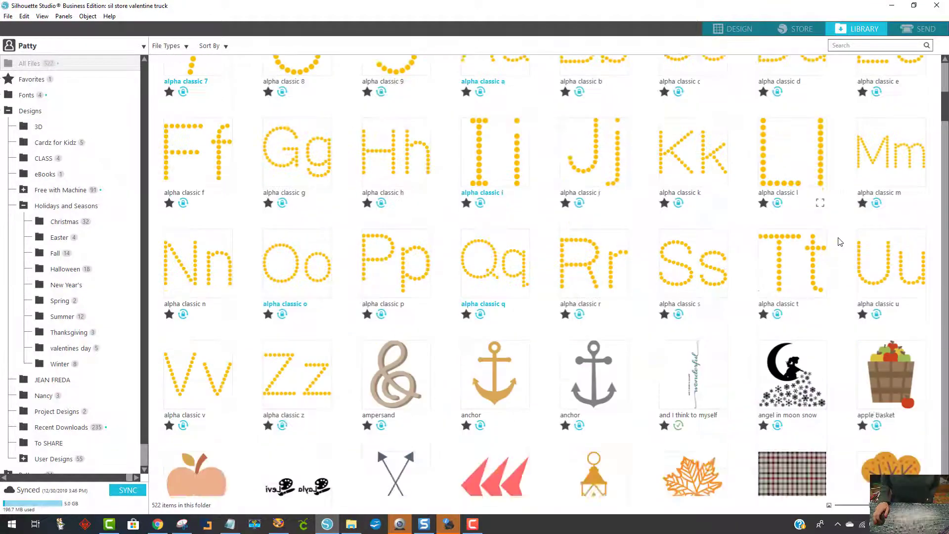
pyautogui.scroll(-4, 840, 237)
pyautogui.moveTo(945, 146)
pyautogui.mouseDown()
pyautogui.moveTo(946, 472)
pyautogui.moveTo(946, 439)
pyautogui.mouseUp()
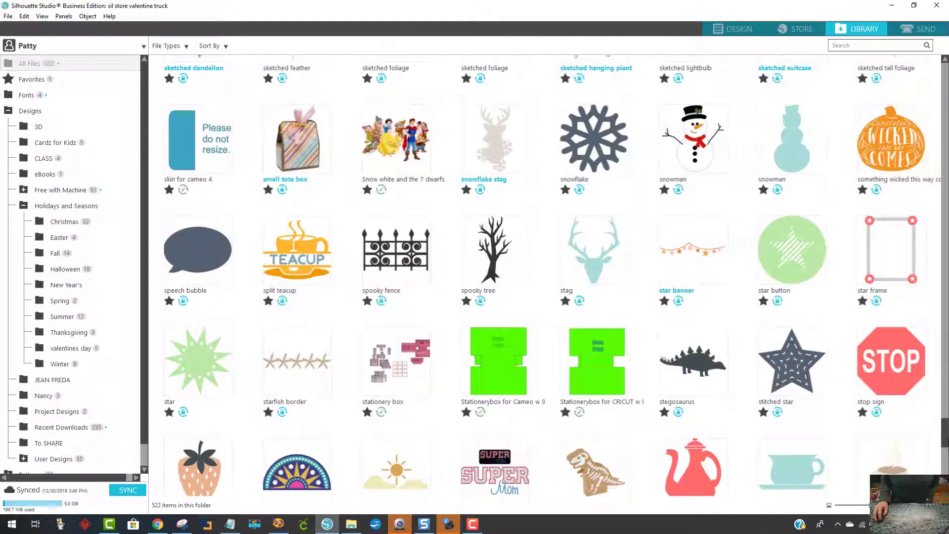
# - Open the library's valentines day folder, view the "be my valentine" design's details, and add that design to the drawing
pyautogui.click(60, 349)
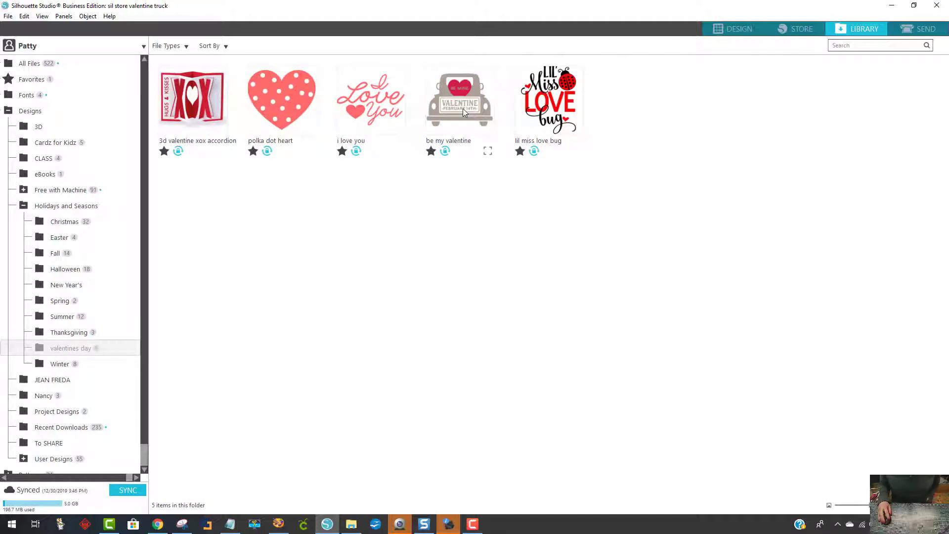
pyautogui.click(487, 152)
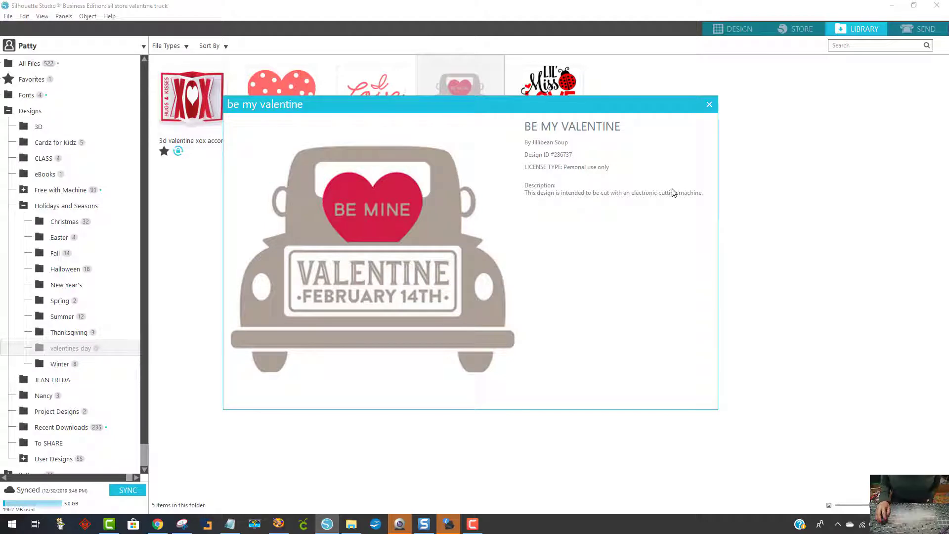
pyautogui.click(709, 104)
pyautogui.doubleClick(469, 97)
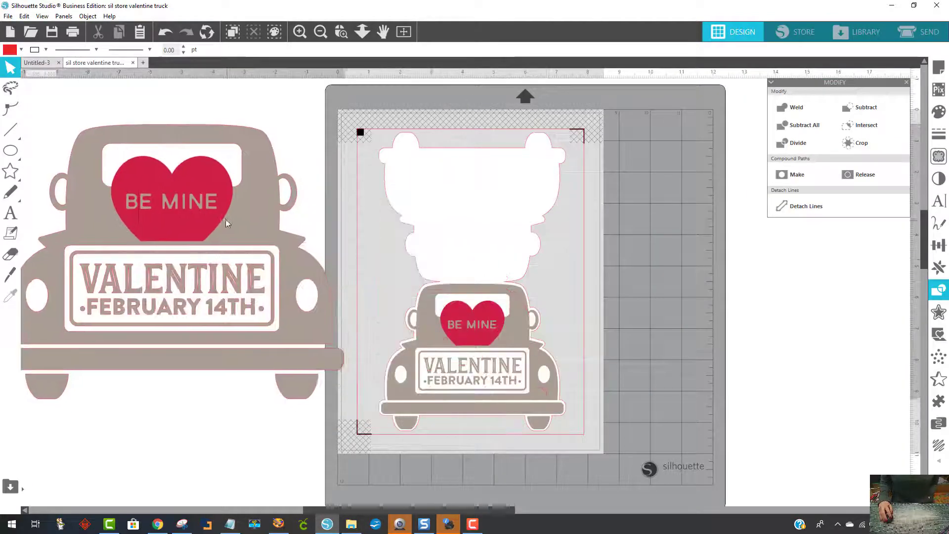
# - Move the large Be Mine truck onto the empty workspace beside the cutting mat
pyautogui.moveTo(511, 512); pyautogui.dragTo(376, 512)
pyautogui.moveTo(430, 270); pyautogui.dragTo(357, 266)
pyautogui.click(547, 228)
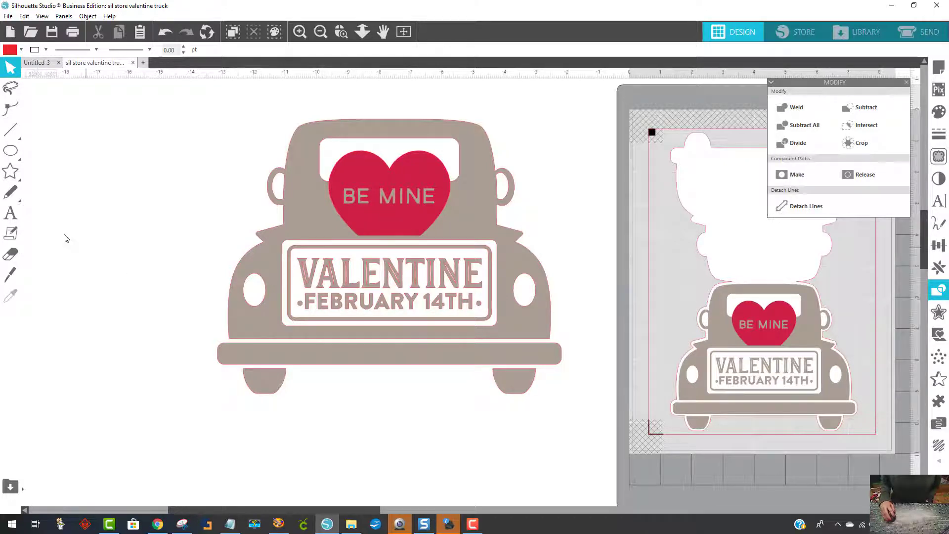
# - Draw a rectangle about 14.45 × 11.1 in that covers the whole large truck
pyautogui.click(20, 161)
pyautogui.click(29, 155)
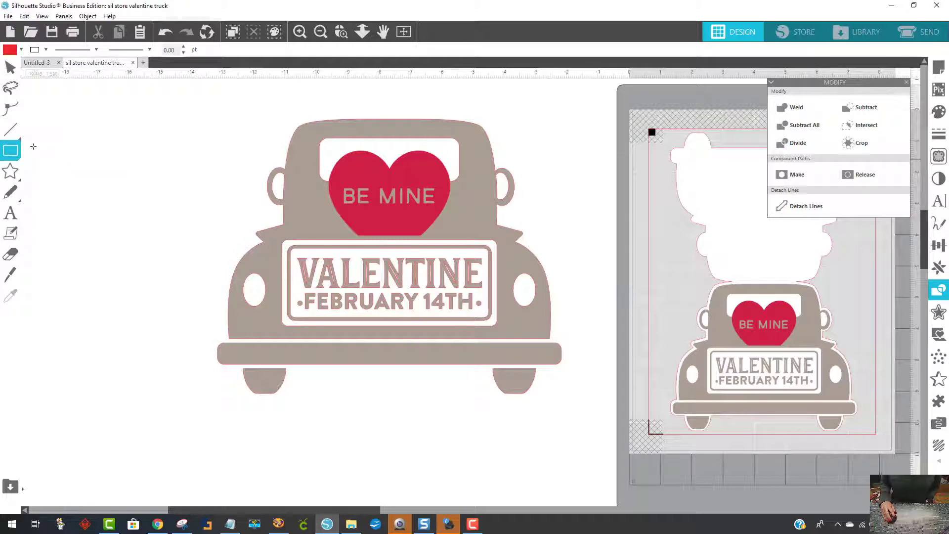
pyautogui.moveTo(143, 100)
pyautogui.mouseDown()
pyautogui.moveTo(458, 217)
pyautogui.moveTo(604, 428)
pyautogui.moveTo(595, 444)
pyautogui.mouseUp()
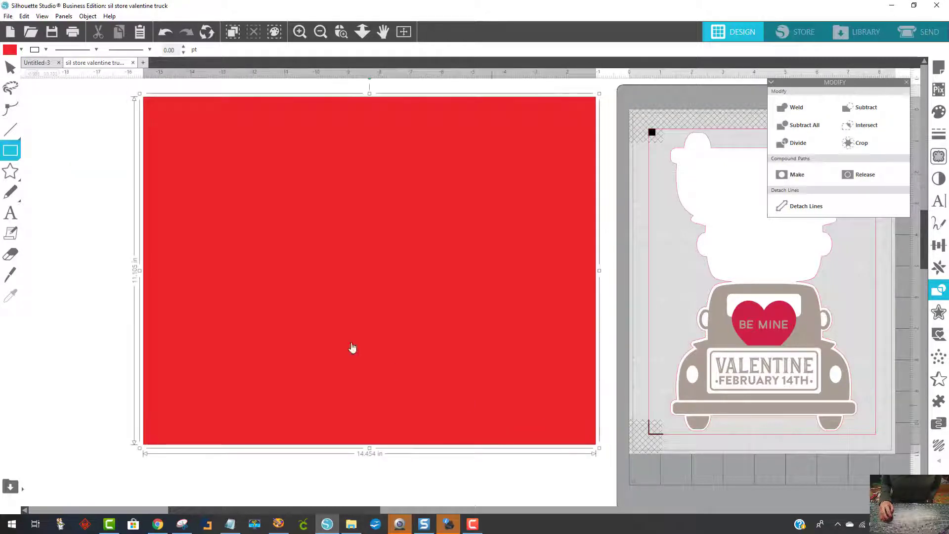
pyautogui.click(8, 67)
# - Fill the rectangle with blue and arrange it as a background behind the large truck
pyautogui.click(21, 49)
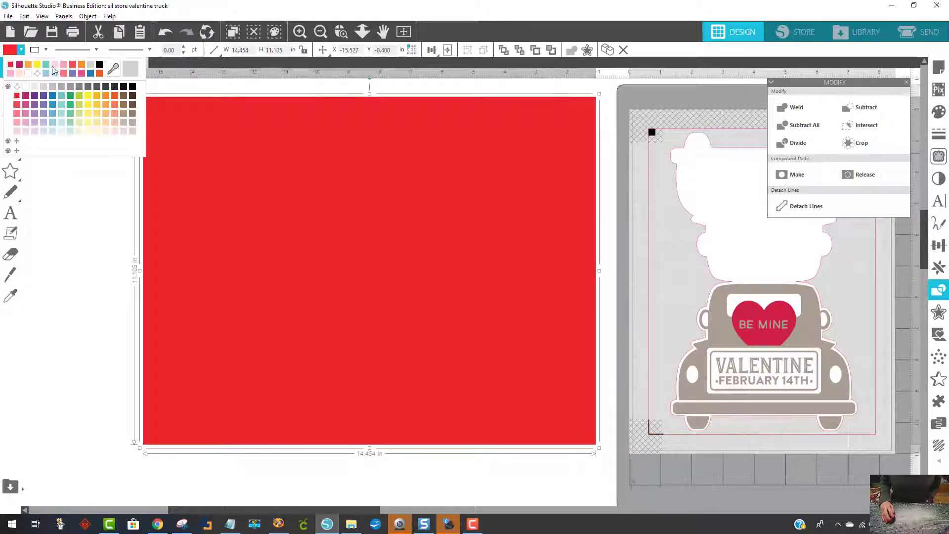
pyautogui.click(90, 74)
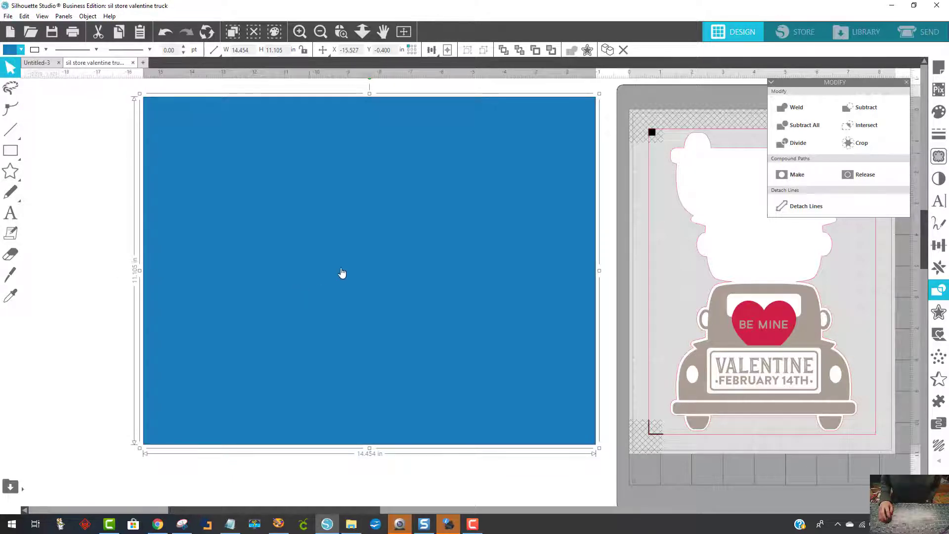
pyautogui.rightClick(458, 237)
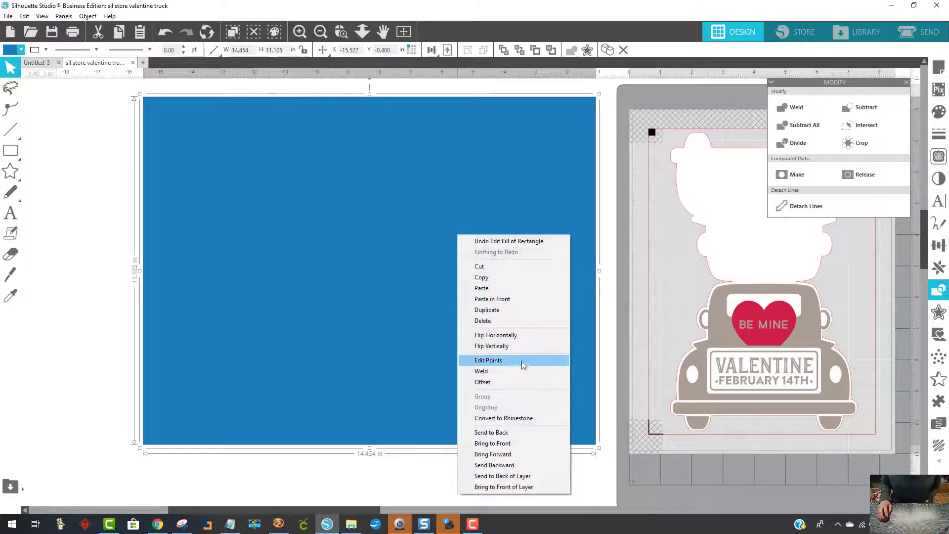
pyautogui.click(494, 432)
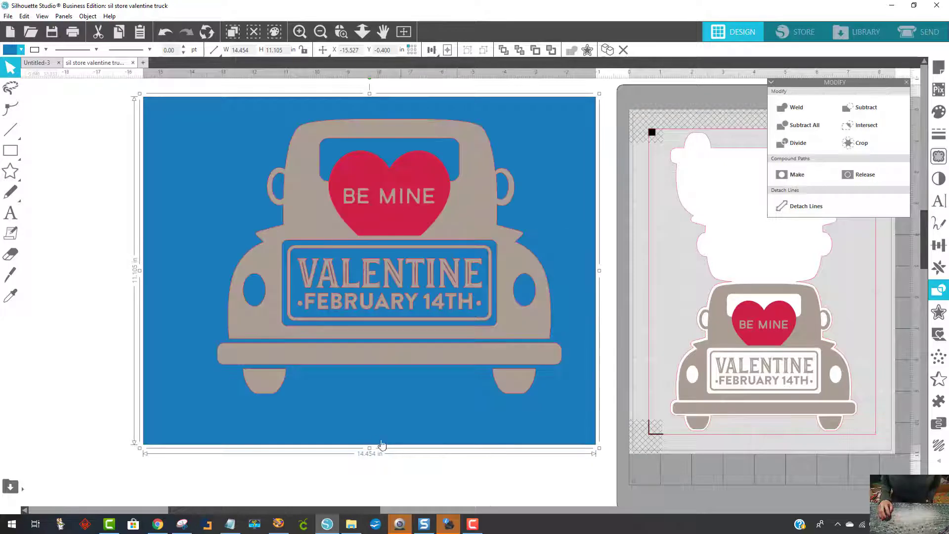
pyautogui.click(390, 469)
pyautogui.moveTo(461, 224); pyautogui.dragTo(429, 237)
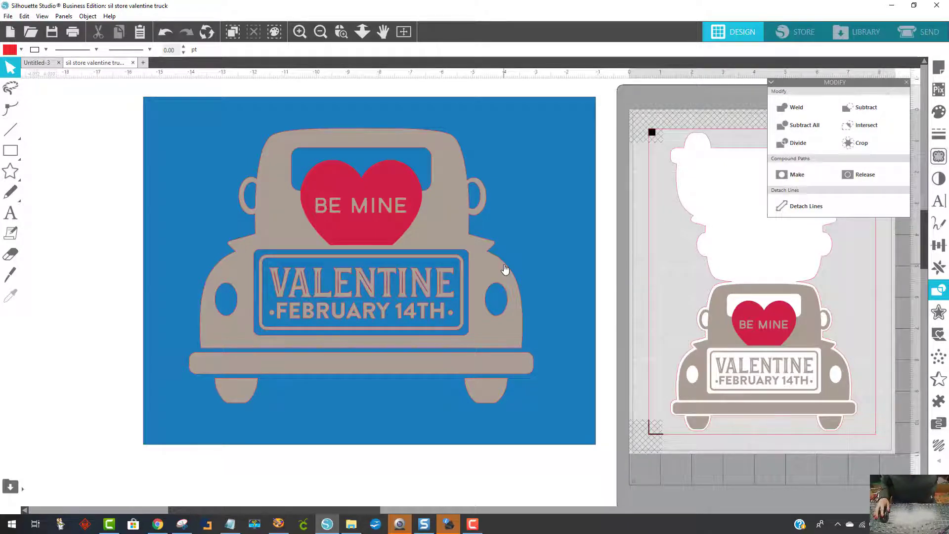
# - Delete the blue background rectangle
pyautogui.click(460, 325)
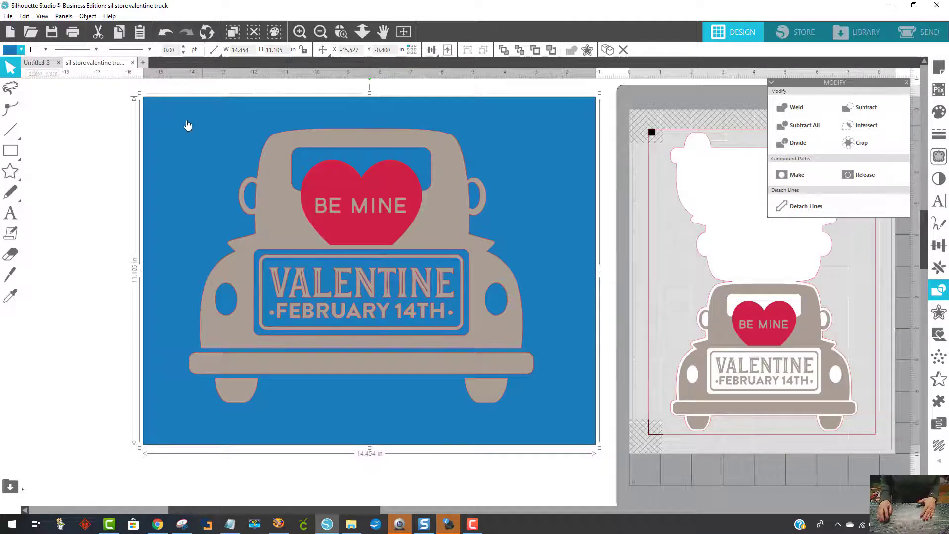
pyautogui.moveTo(186, 127); pyautogui.dragTo(177, 285)
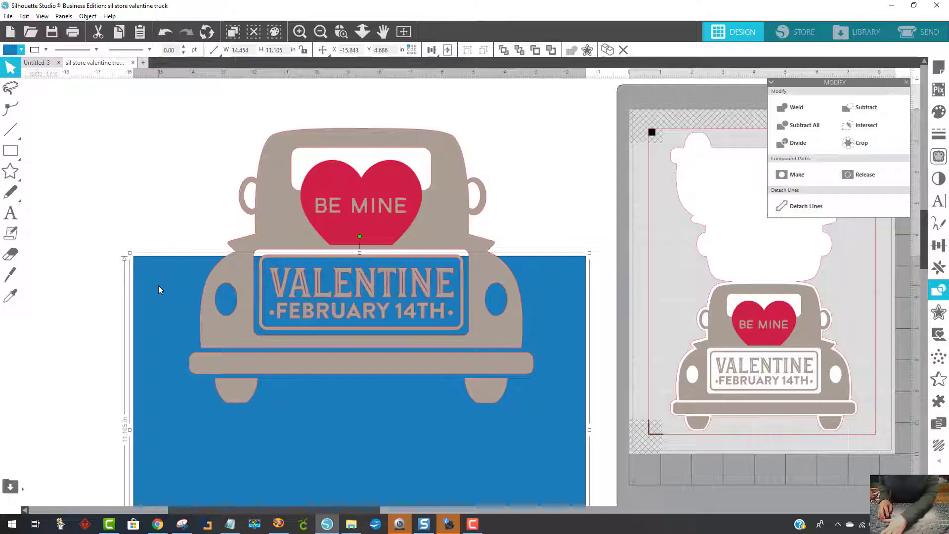
pyautogui.press('Delete')
# - Scale the large truck down proportionally to 7.5 in wide and move it farther away from the cutting mat
pyautogui.click(454, 225)
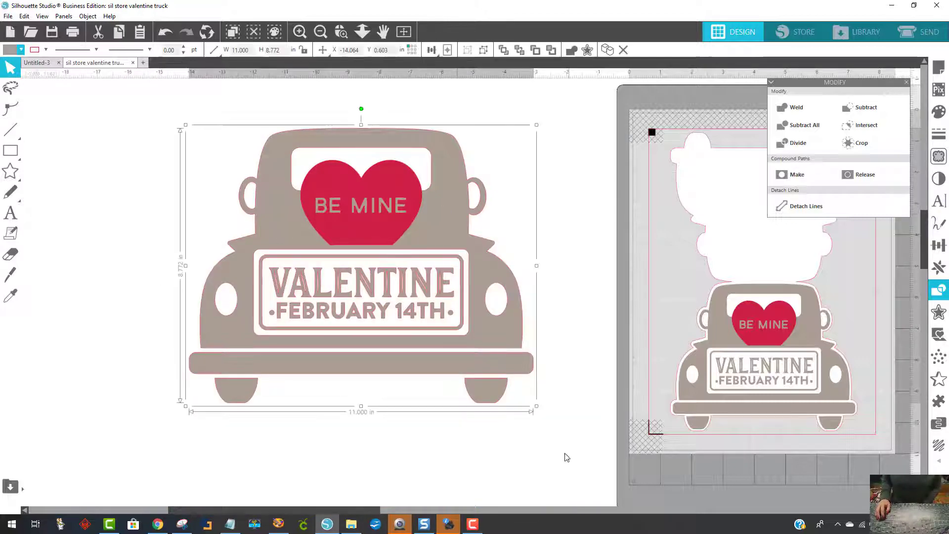
pyautogui.moveTo(535, 404); pyautogui.dragTo(400, 333)
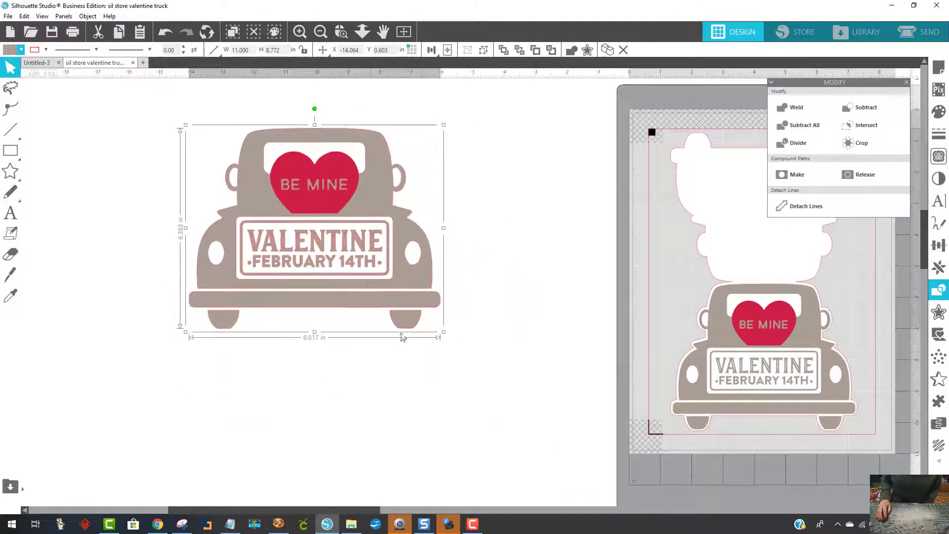
pyautogui.moveTo(368, 287); pyautogui.dragTo(373, 429)
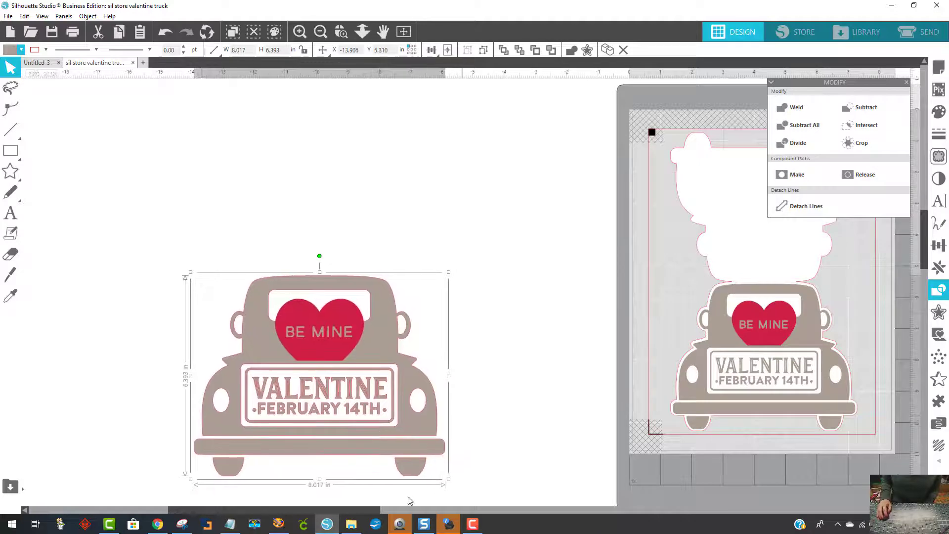
pyautogui.moveTo(350, 510); pyautogui.dragTo(297, 509)
pyautogui.moveTo(392, 405); pyautogui.dragTo(282, 408)
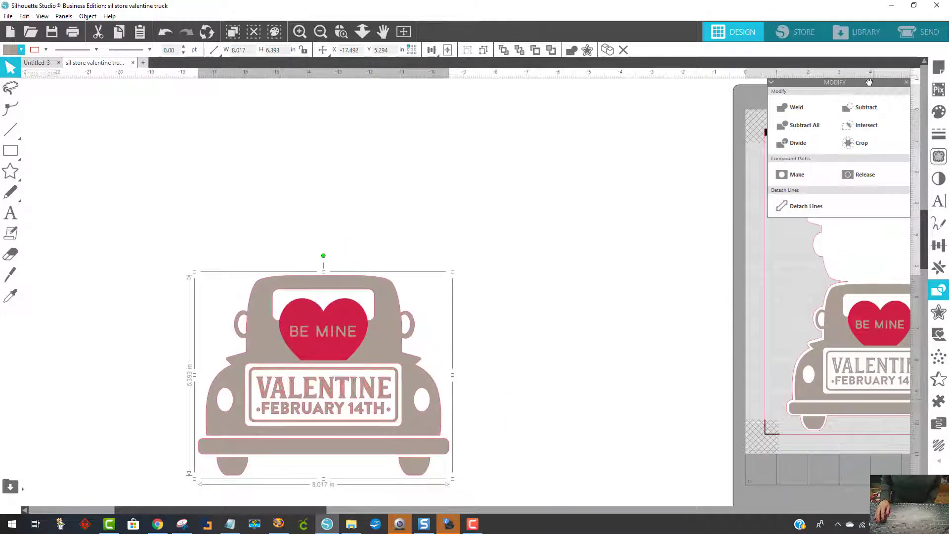
pyautogui.moveTo(283, 510); pyautogui.dragTo(211, 481)
pyautogui.moveTo(526, 430); pyautogui.dragTo(480, 425)
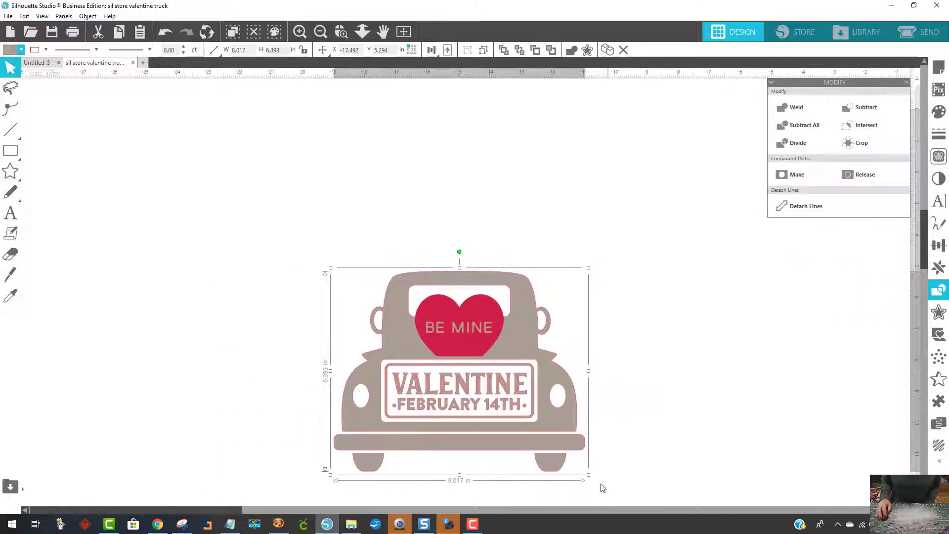
pyautogui.moveTo(587, 474); pyautogui.dragTo(571, 461)
pyautogui.moveTo(511, 404); pyautogui.dragTo(521, 394)
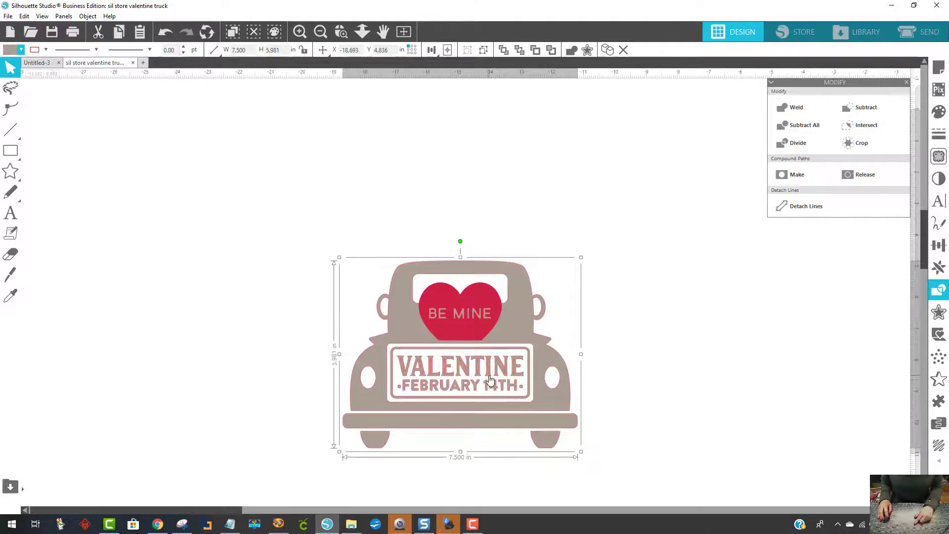
# - Make two spare copies of the 7.5 in truck beside it, and shift the original truck away from them toward the mat
pyautogui.rightClick(494, 334)
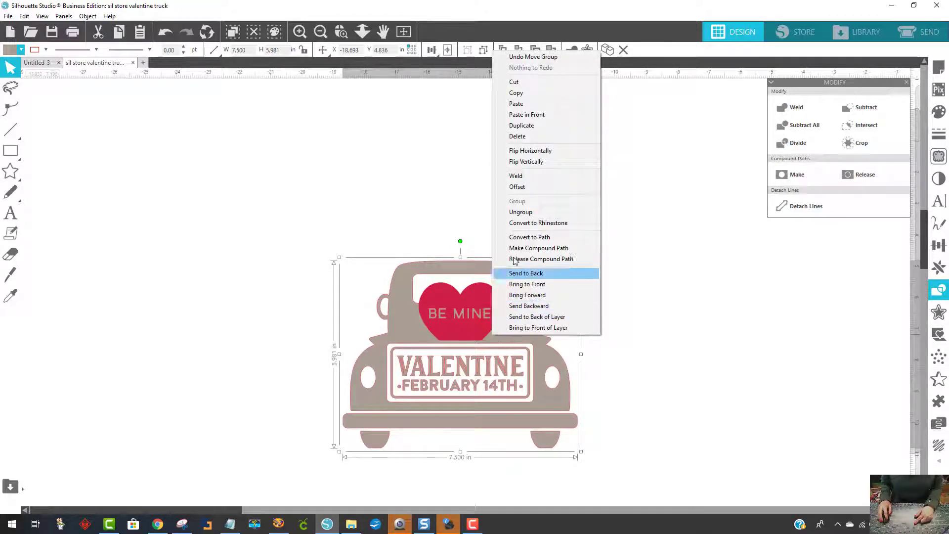
pyautogui.click(521, 125)
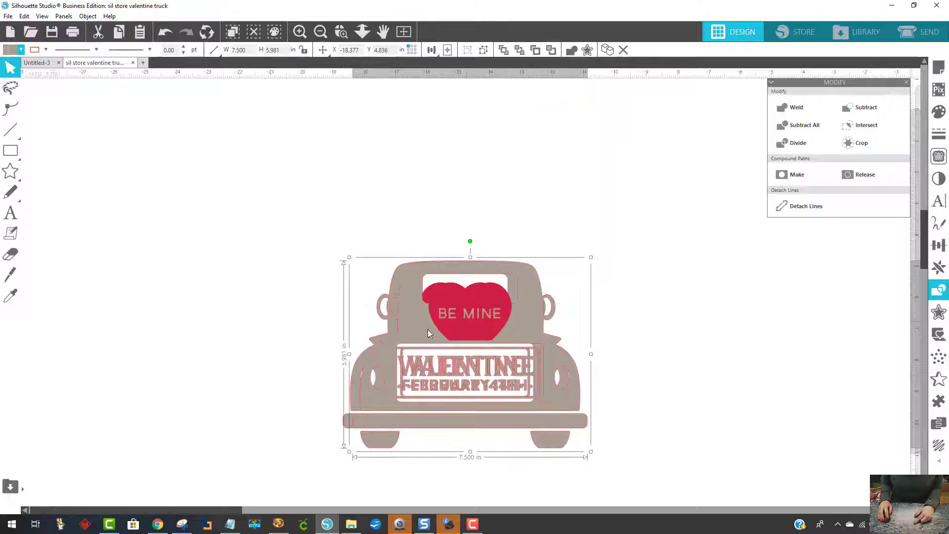
pyautogui.moveTo(428, 330); pyautogui.dragTo(152, 301)
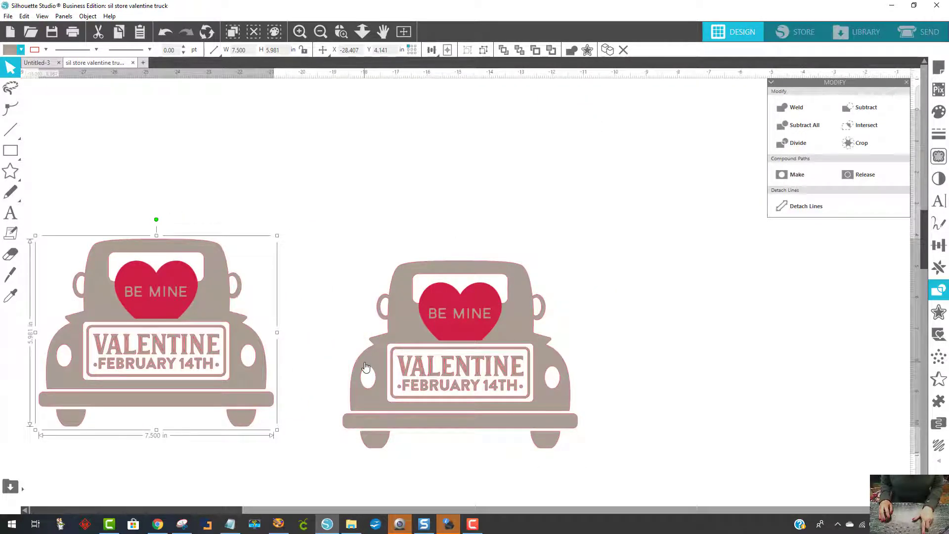
pyautogui.moveTo(389, 349); pyautogui.dragTo(137, 364)
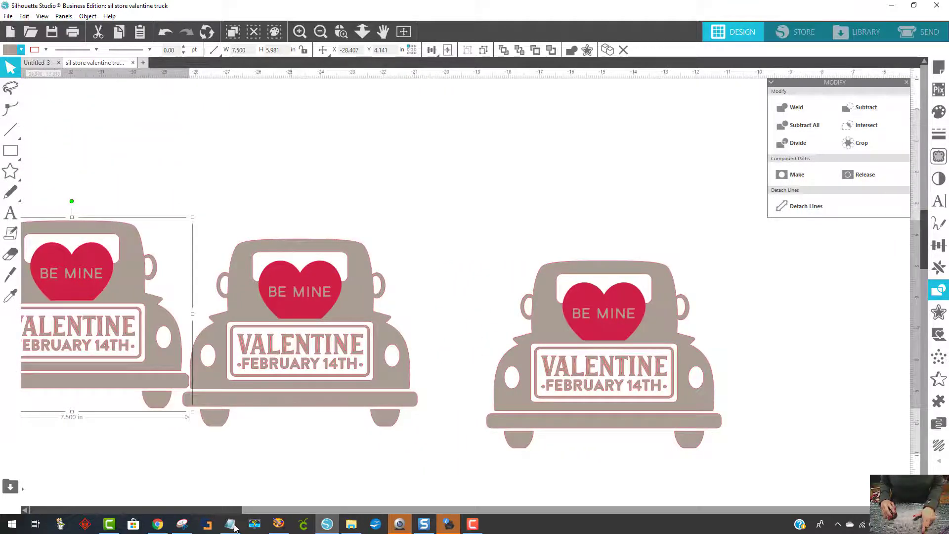
pyautogui.moveTo(224, 512); pyautogui.dragTo(287, 512)
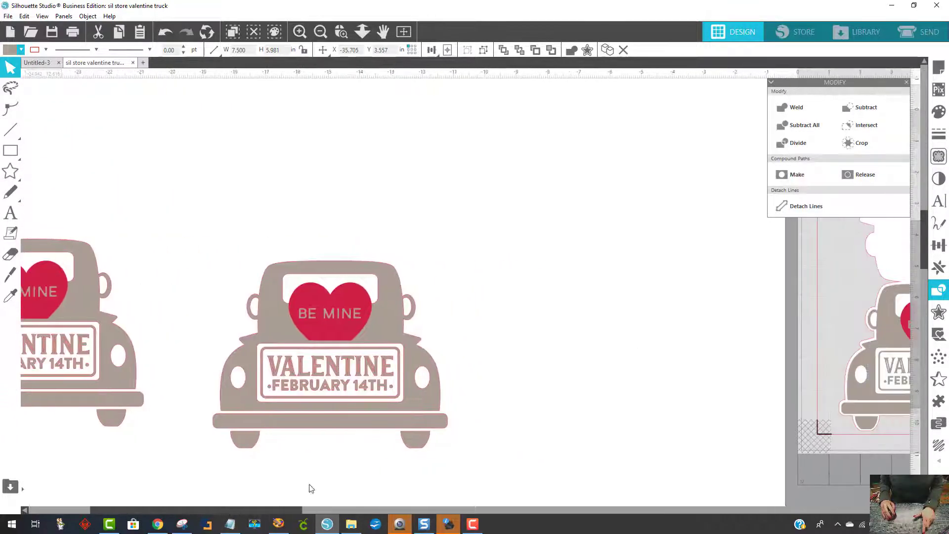
pyautogui.moveTo(330, 423); pyautogui.dragTo(415, 438)
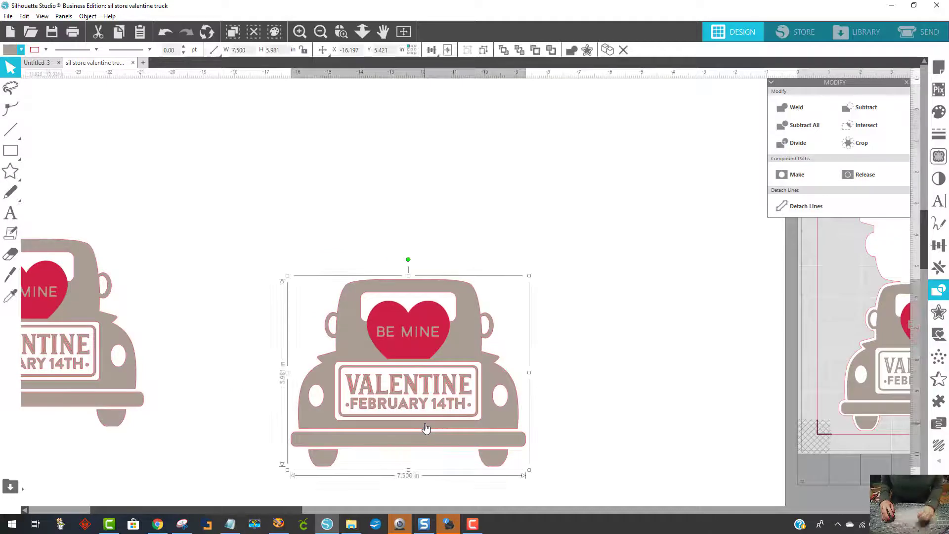
# - Release the original truck's compound paths and weld its pieces into solid silhouette shapes
pyautogui.rightClick(445, 381)
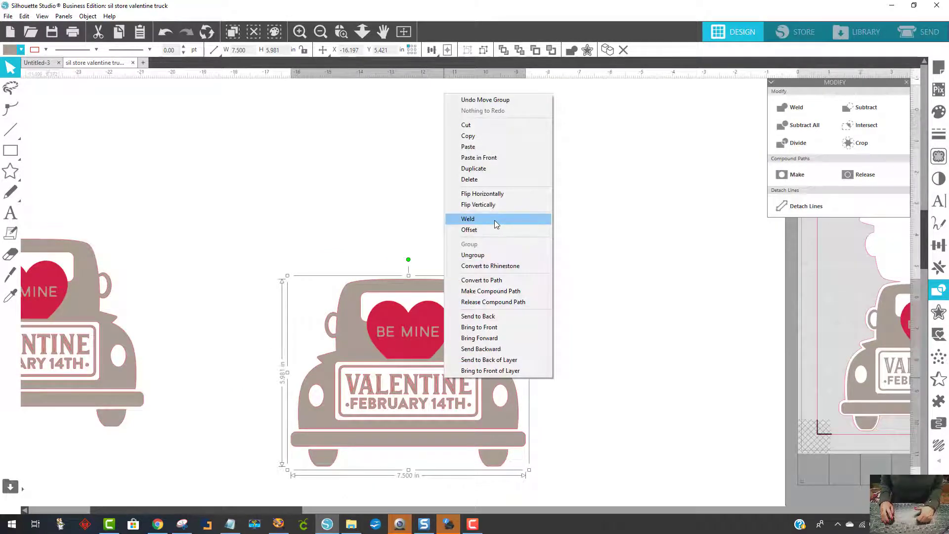
pyautogui.click(504, 302)
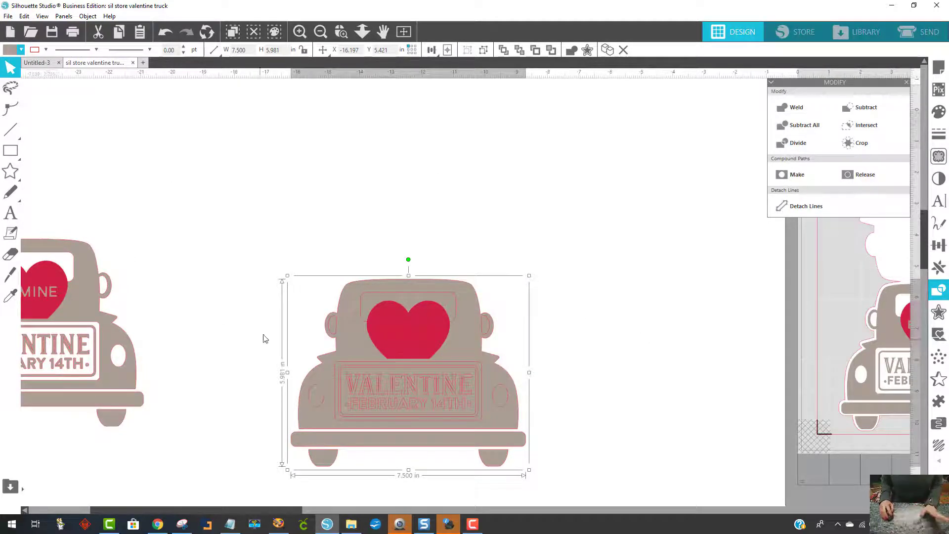
pyautogui.rightClick(449, 374)
pyautogui.click(498, 212)
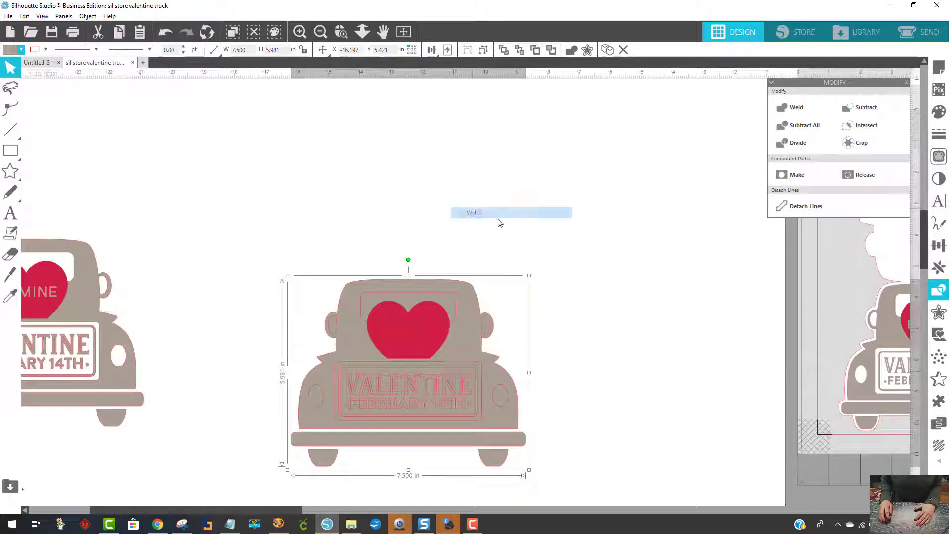
pyautogui.click(665, 345)
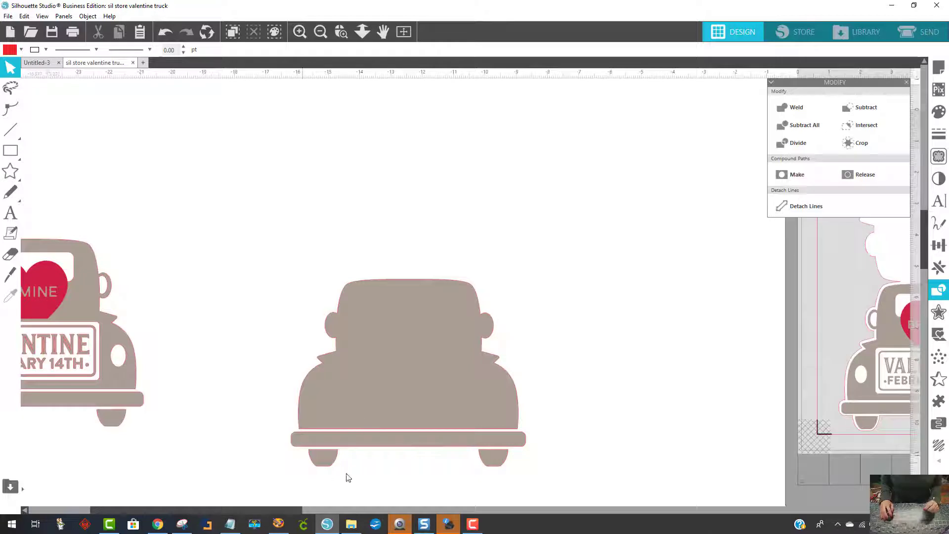
# - Stretch the welded truck's bumper upward to about 0.64 in tall so that it overlaps the truck body
pyautogui.click(459, 443)
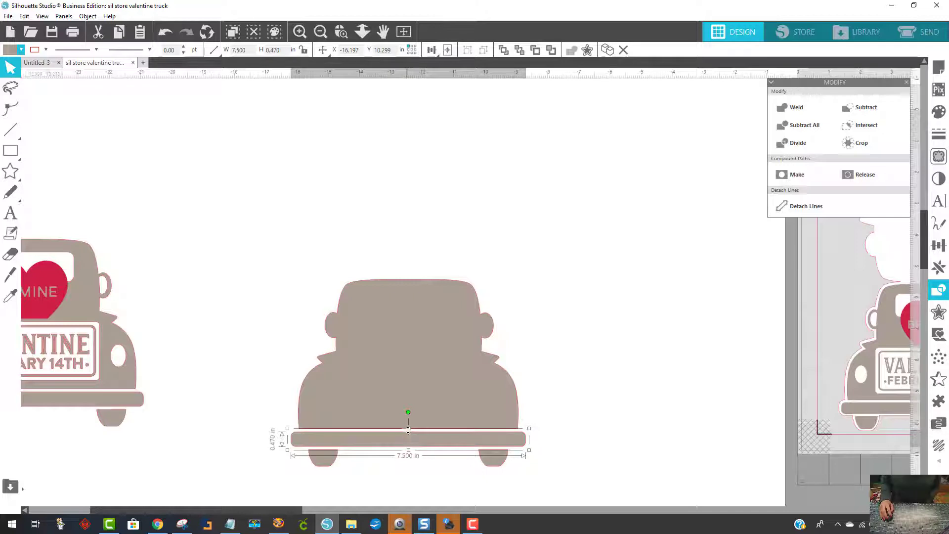
pyautogui.moveTo(408, 429); pyautogui.dragTo(408, 423)
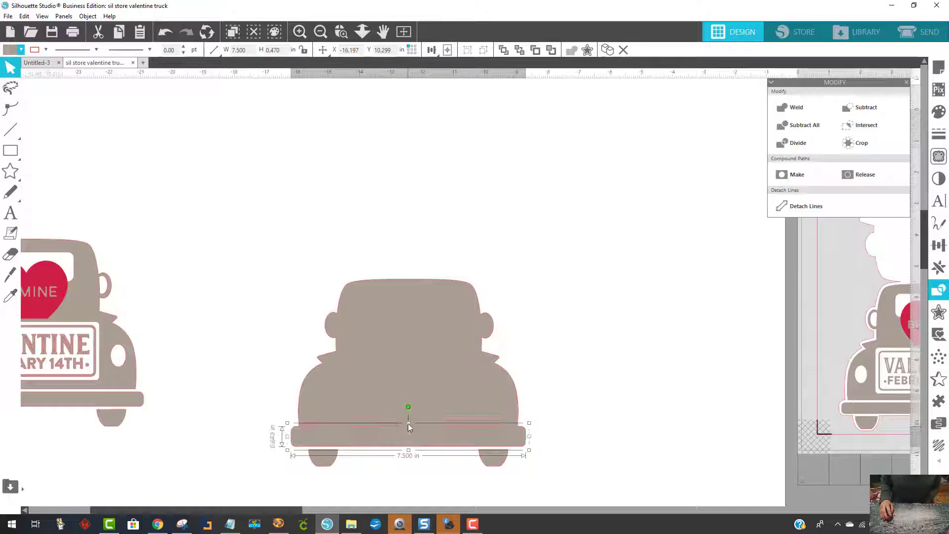
# - Stretch both tires of the welded truck upward to about 0.78 in tall so that they overlap the bumper
pyautogui.click(566, 431)
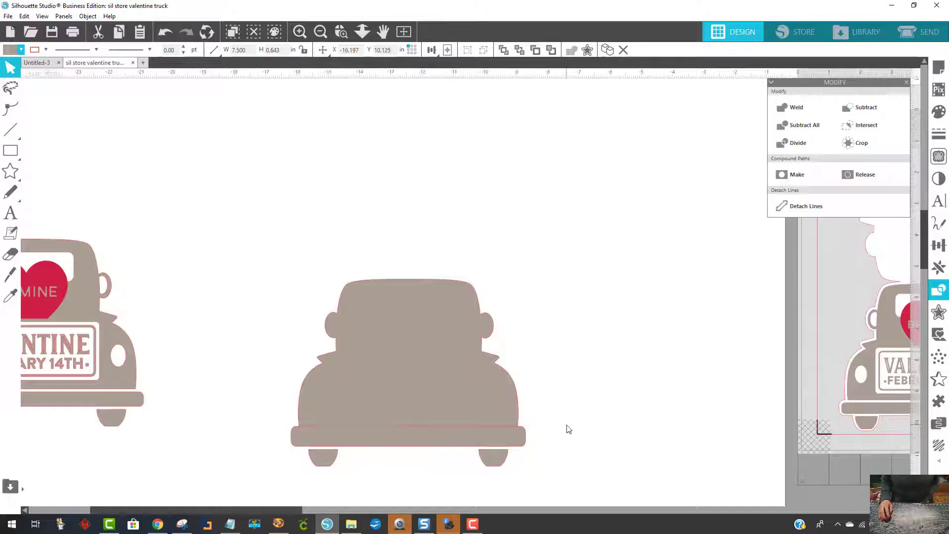
pyautogui.click(320, 466)
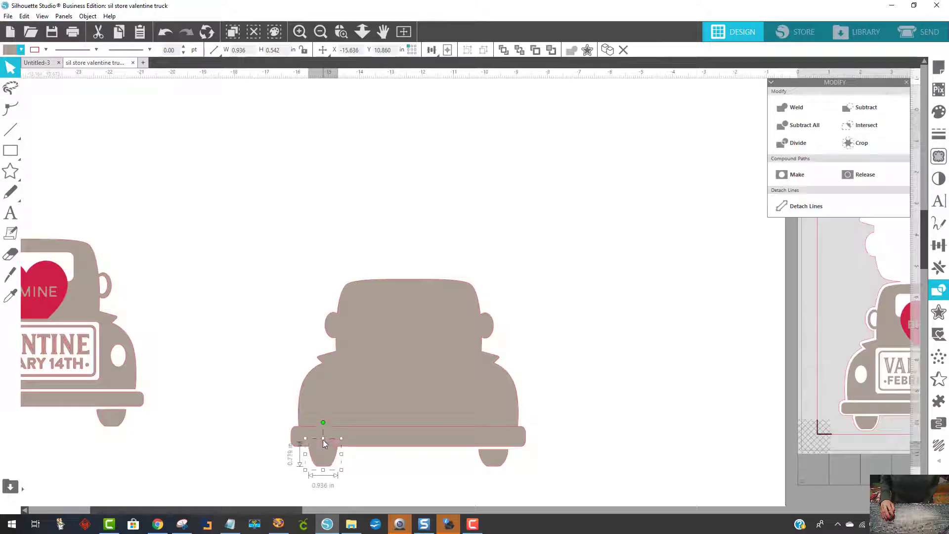
pyautogui.click(490, 457)
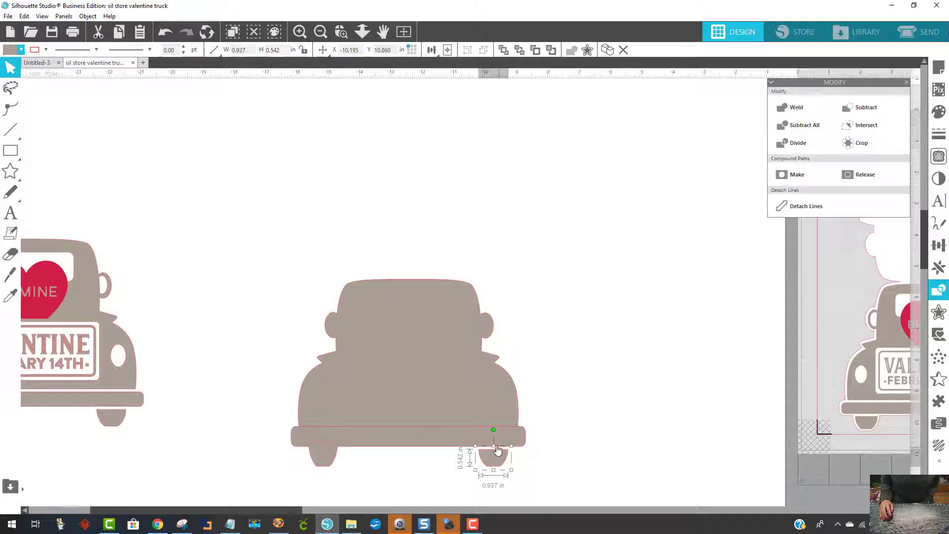
pyautogui.click(562, 444)
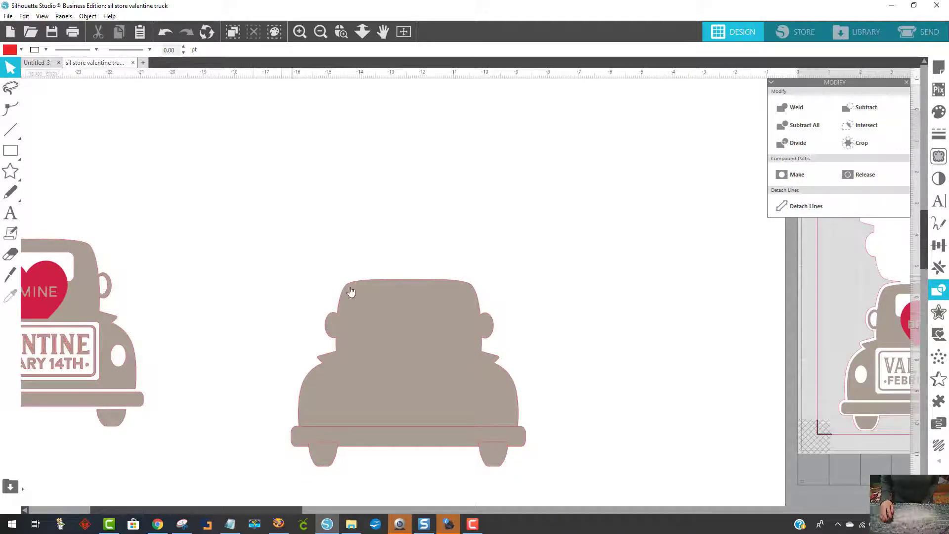
# - Weld the truck body, bumper and both tires into one solid silhouette
pyautogui.moveTo(262, 255); pyautogui.dragTo(562, 505)
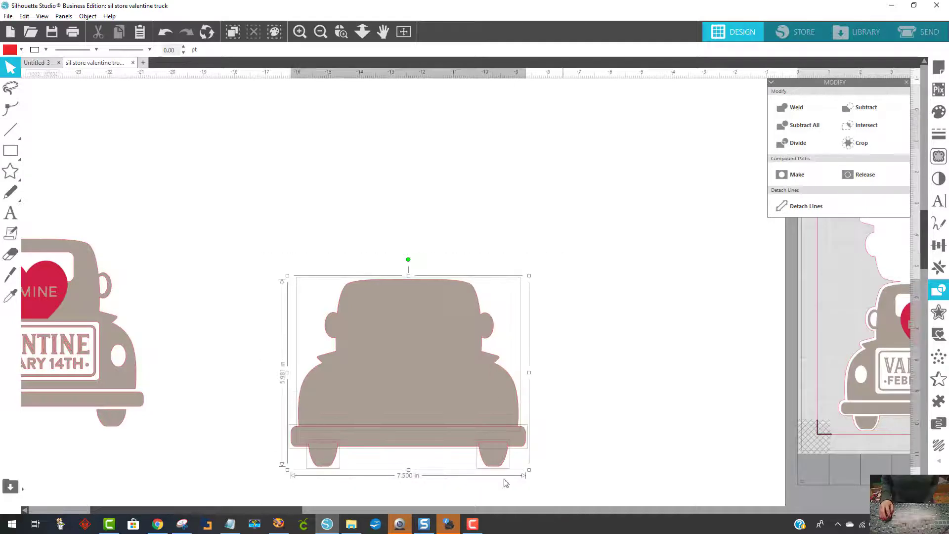
pyautogui.rightClick(421, 408)
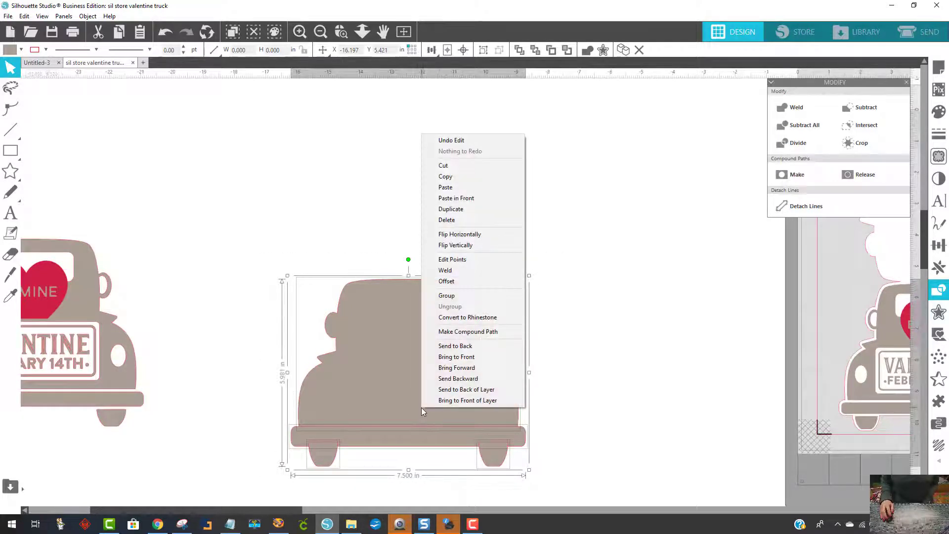
pyautogui.click(459, 271)
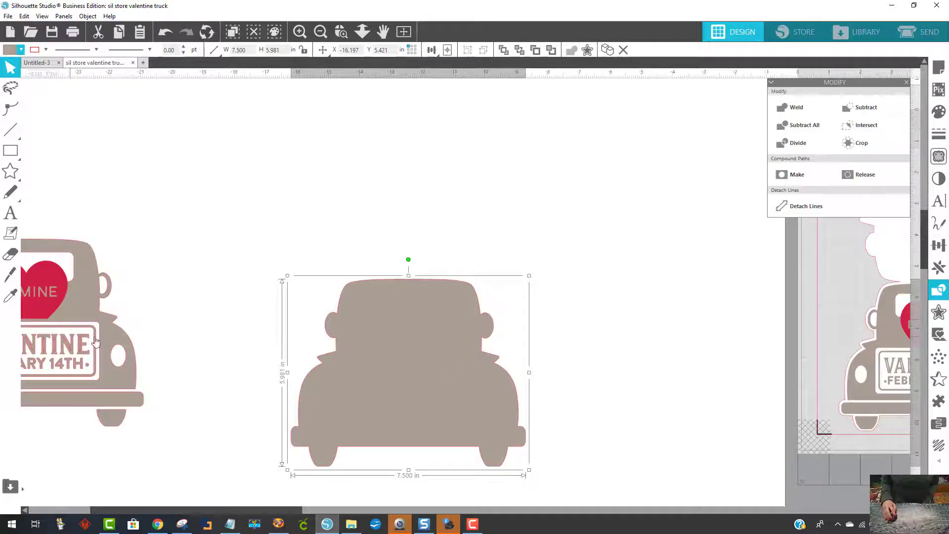
# - Move the detailed Valentine truck to the mat side of the solid silhouette and space the two apart
pyautogui.moveTo(90, 342); pyautogui.dragTo(604, 398)
pyautogui.moveTo(365, 323); pyautogui.dragTo(268, 280)
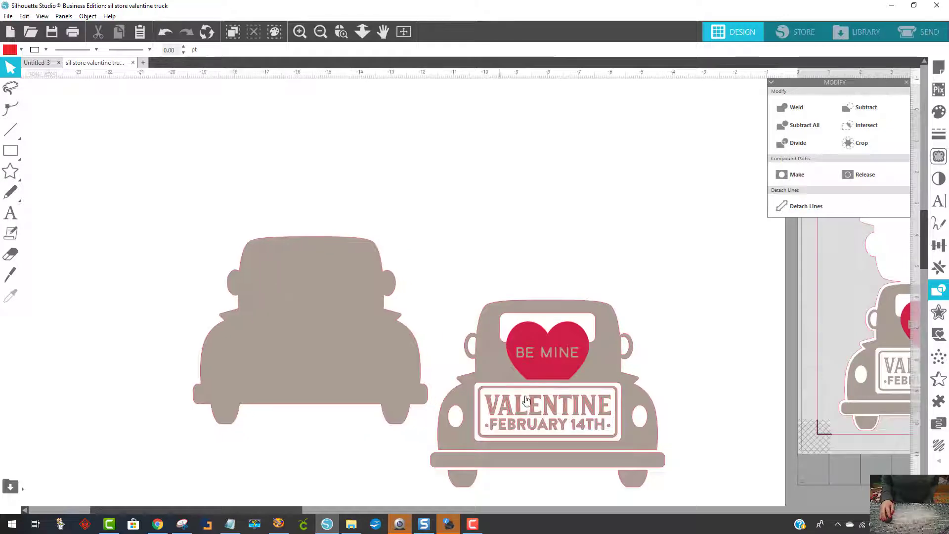
pyautogui.moveTo(573, 405); pyautogui.dragTo(715, 316)
pyautogui.click(342, 364)
pyautogui.moveTo(346, 365); pyautogui.dragTo(385, 377)
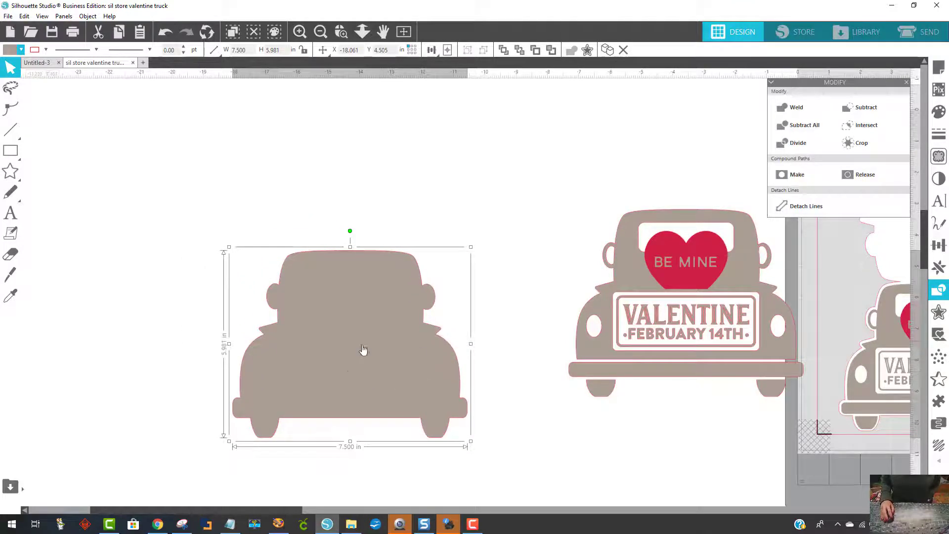
pyautogui.moveTo(697, 317); pyautogui.dragTo(617, 288)
# - Change the solid truck silhouette's fill color to white
pyautogui.click(356, 398)
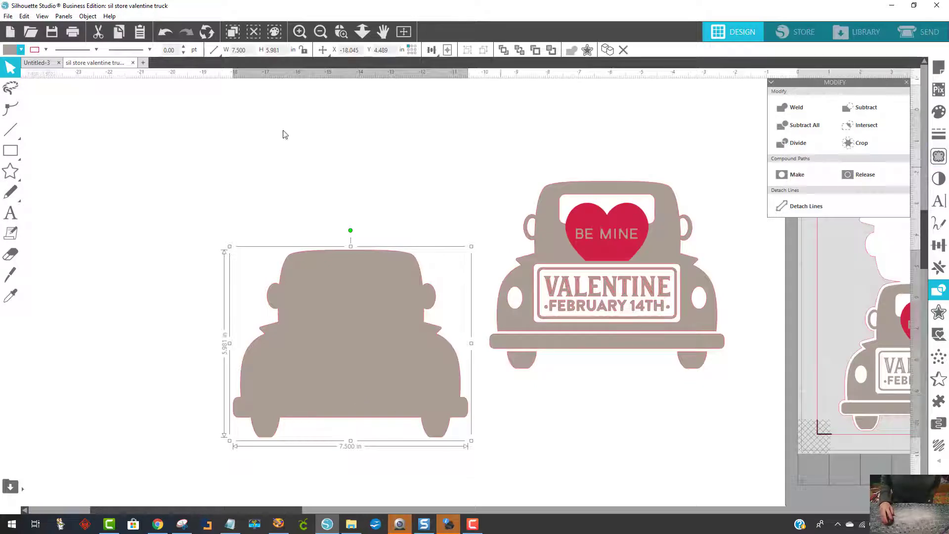
pyautogui.click(6, 56)
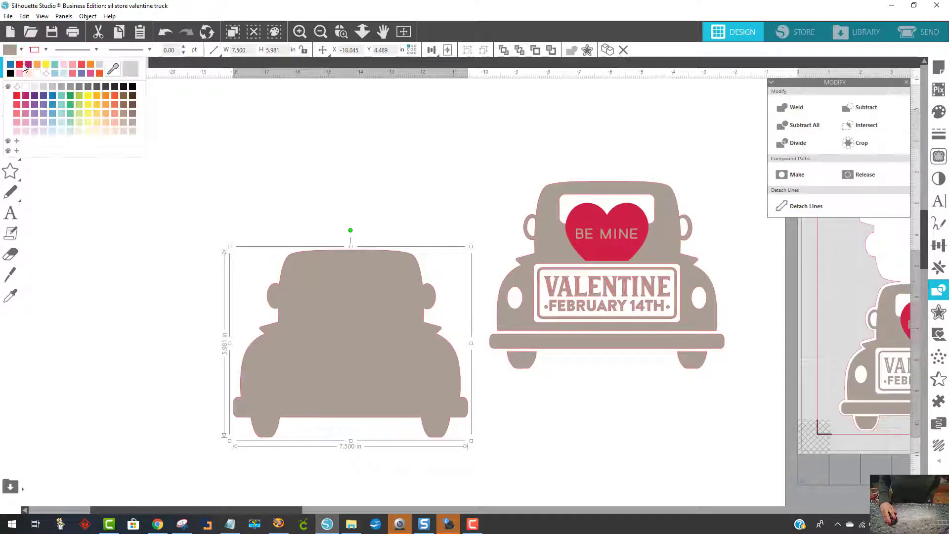
pyautogui.click(39, 81)
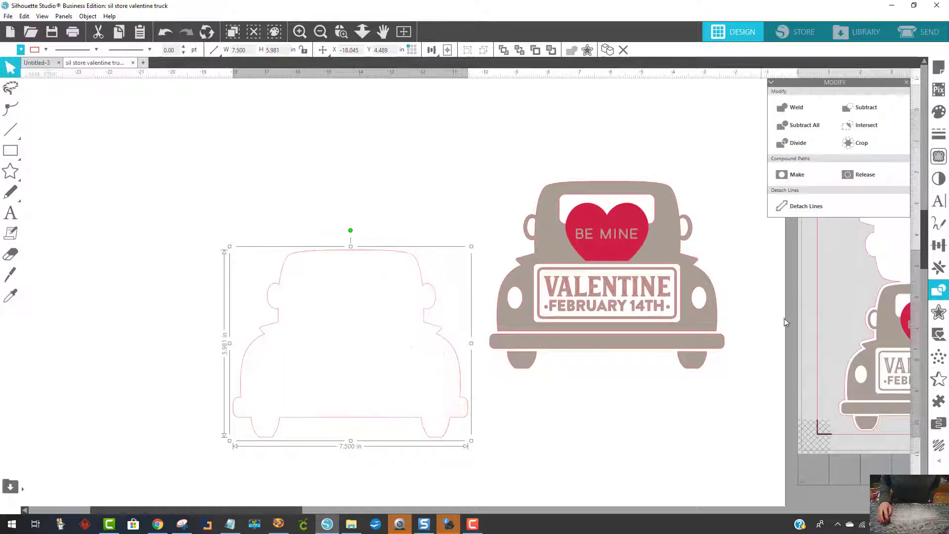
# - Create a 0.125 in outward offset with rounded corners around the white silhouette and fill the offset with white
pyautogui.click(939, 312)
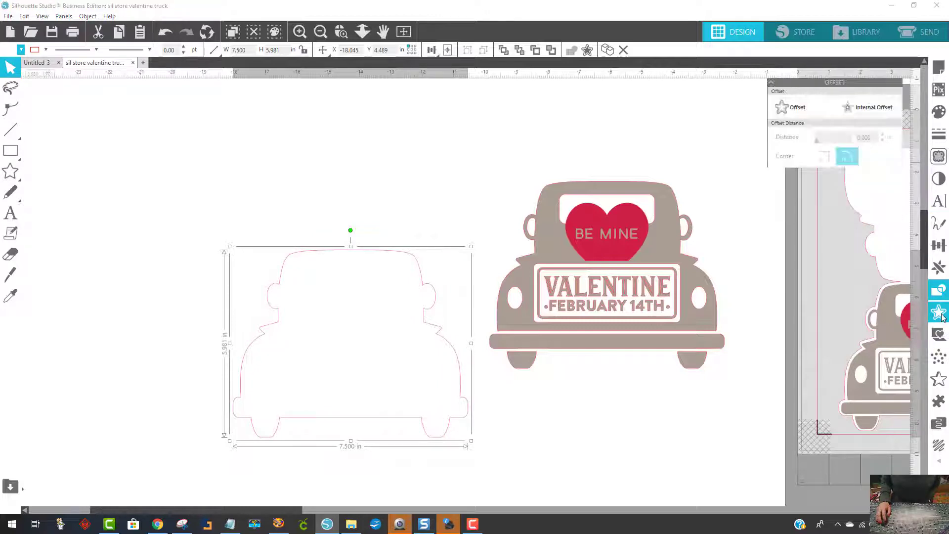
pyautogui.moveTo(828, 82); pyautogui.dragTo(607, 103)
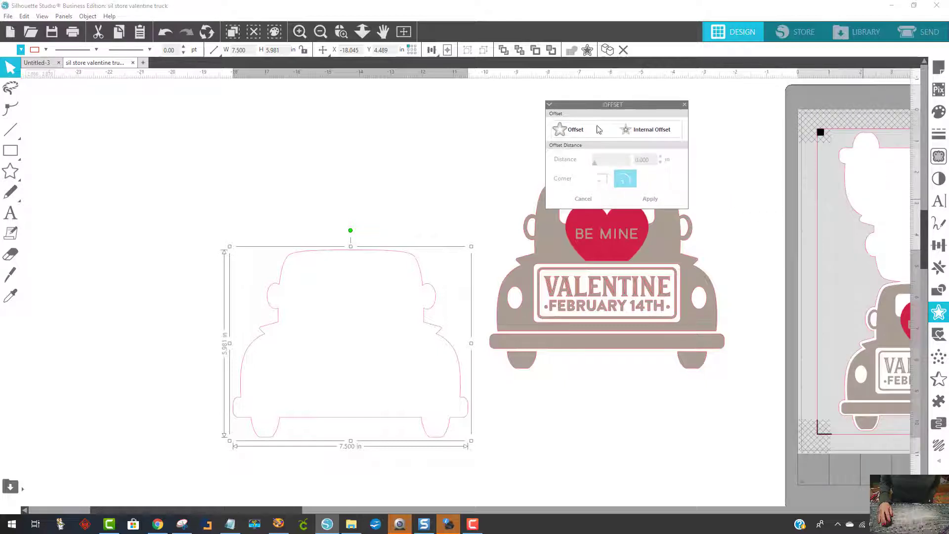
pyautogui.click(574, 135)
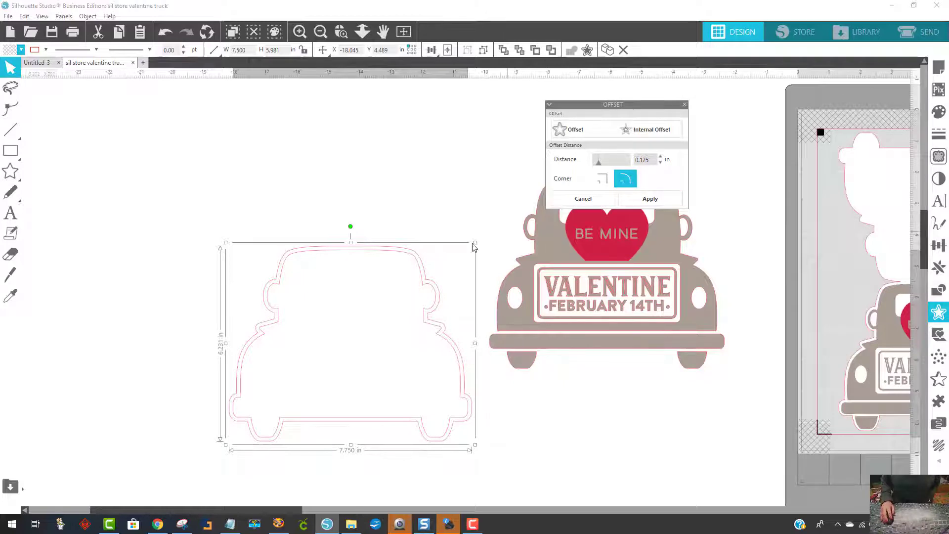
pyautogui.click(10, 52)
pyautogui.click(9, 68)
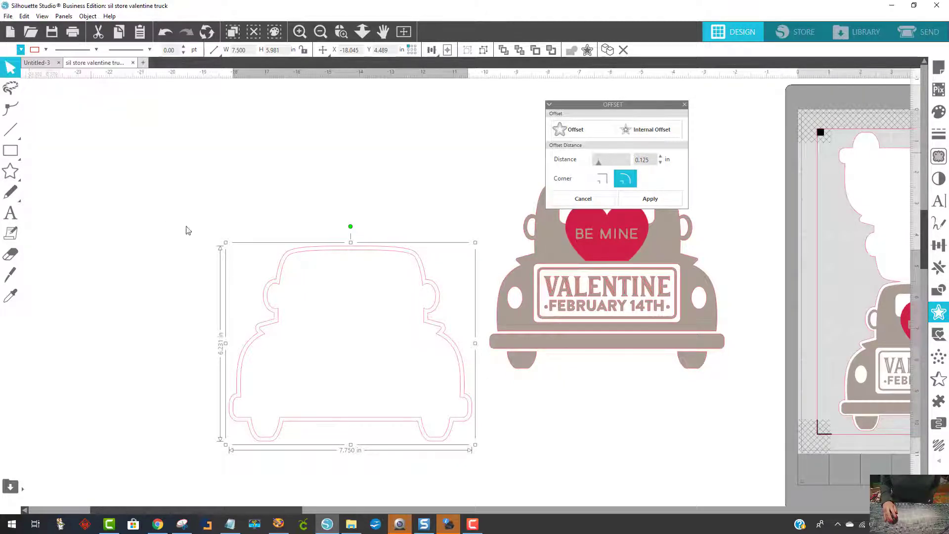
pyautogui.click(308, 191)
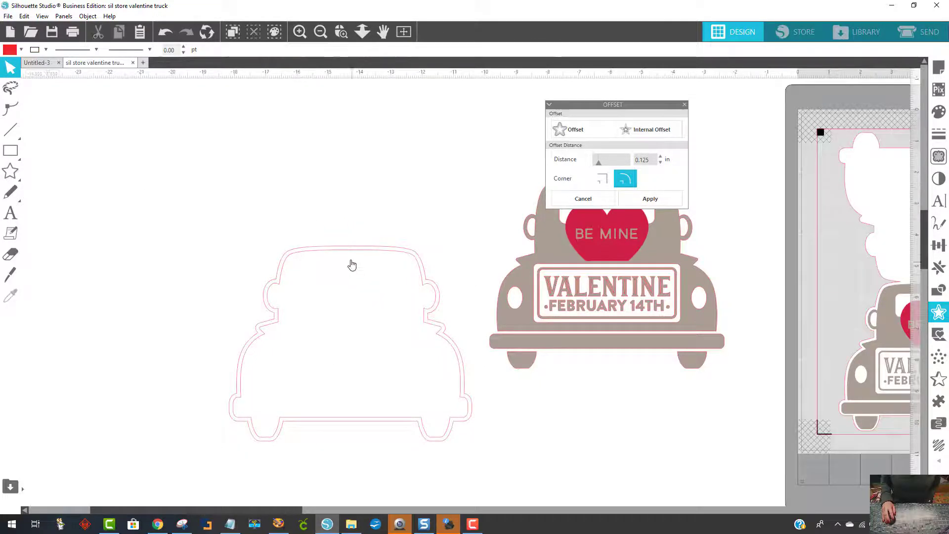
# - Pull the inner silhouette out of the offset and delete it, then shift the remaining offset shape slightly down
pyautogui.moveTo(326, 270); pyautogui.dragTo(139, 246)
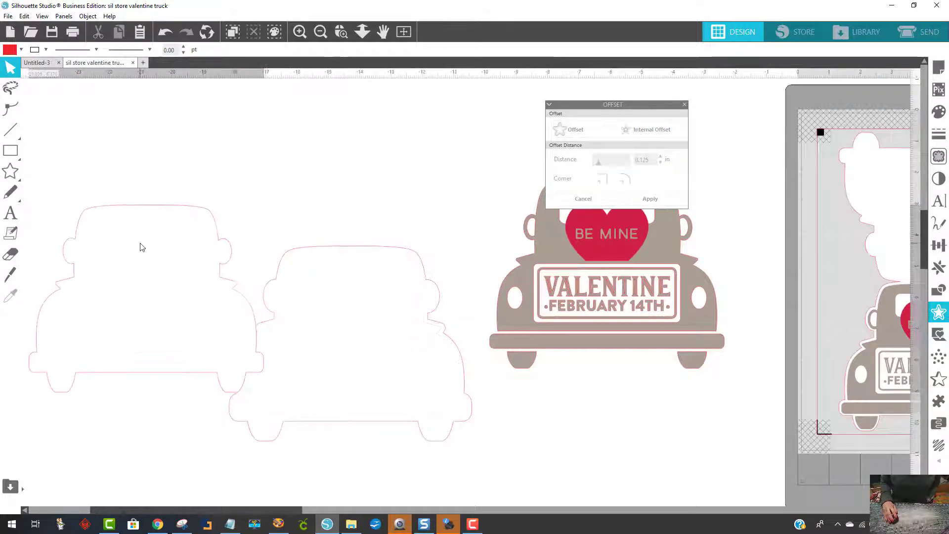
pyautogui.press('Delete')
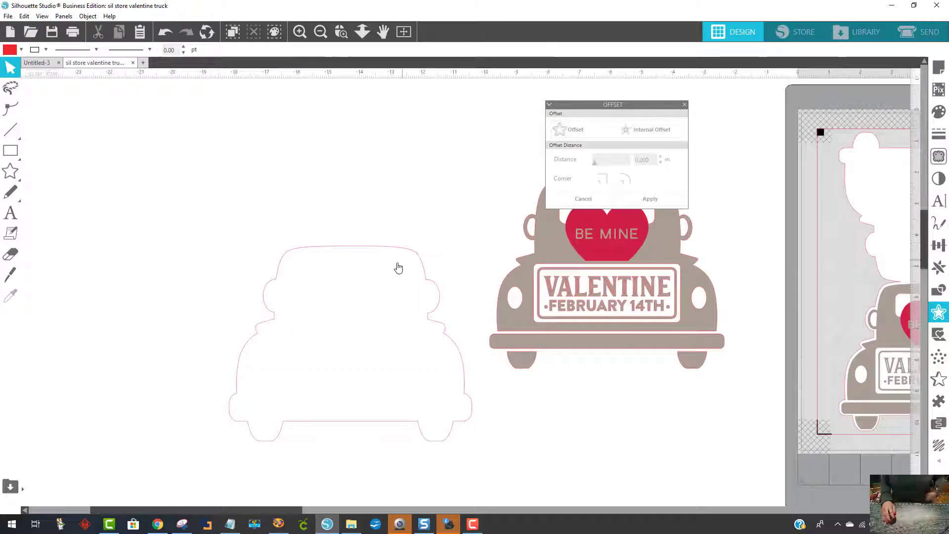
pyautogui.moveTo(362, 252); pyautogui.dragTo(350, 278)
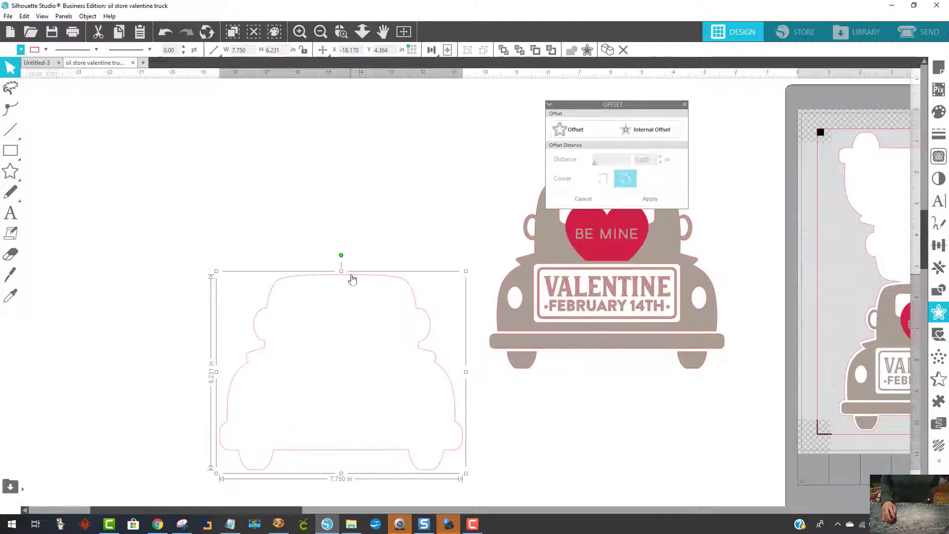
pyautogui.click(685, 105)
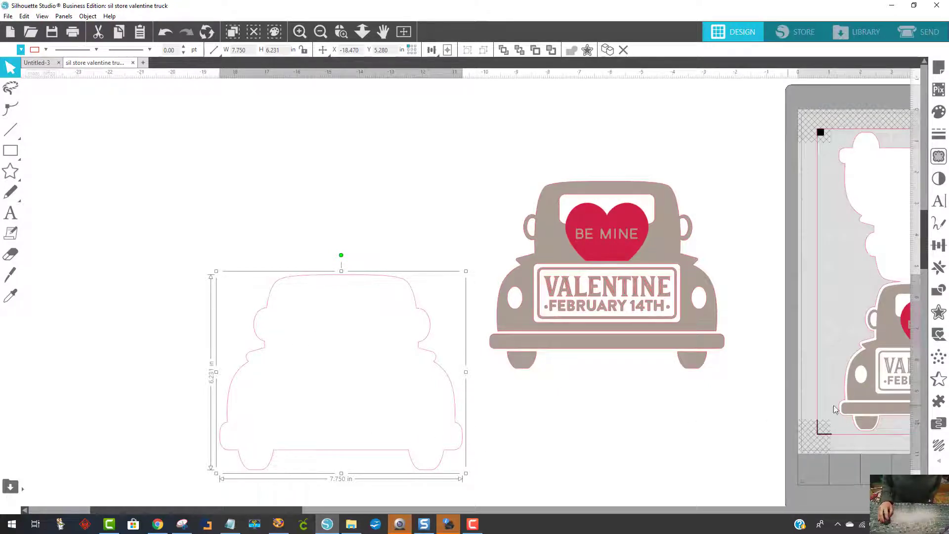
# - Mirror the offset truck shape above itself and nudge the mirrored copy down so that the two roofs overlap
pyautogui.click(939, 269)
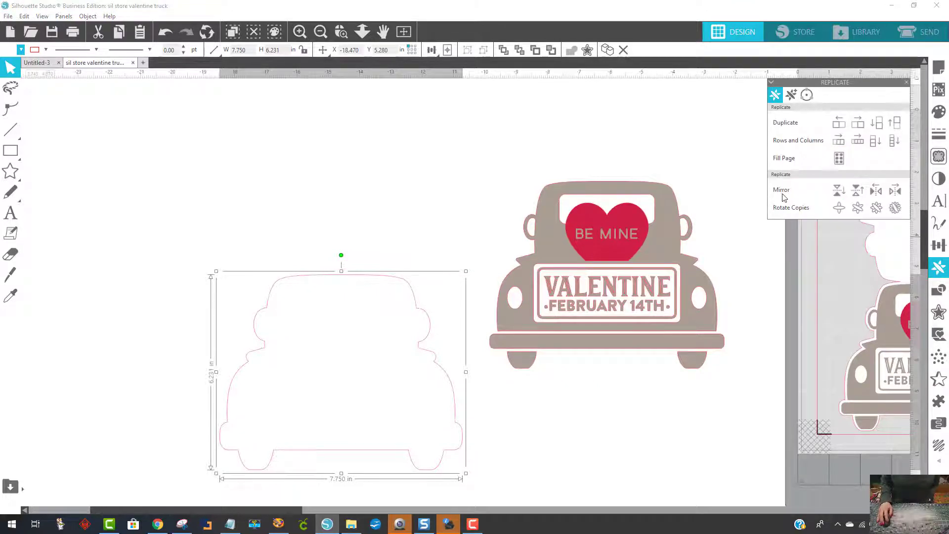
pyautogui.click(856, 191)
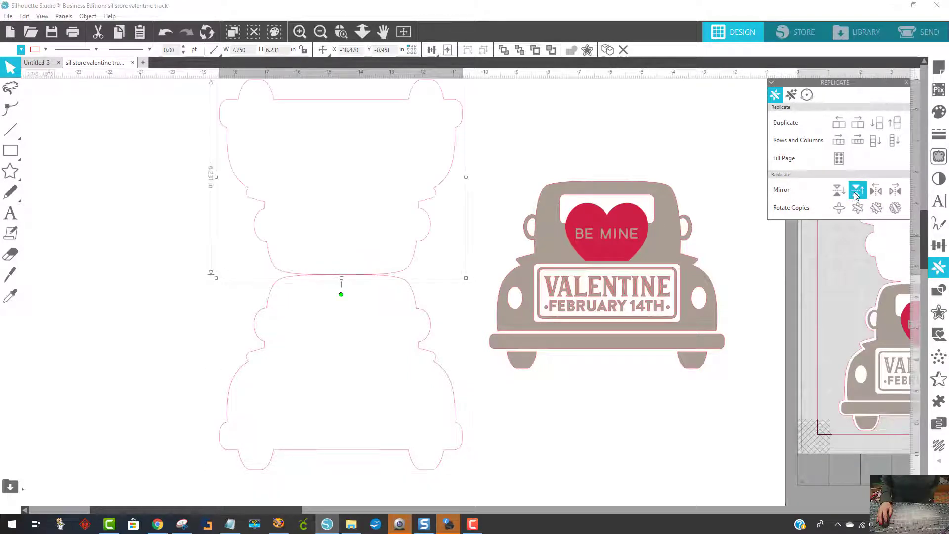
pyautogui.click(500, 134)
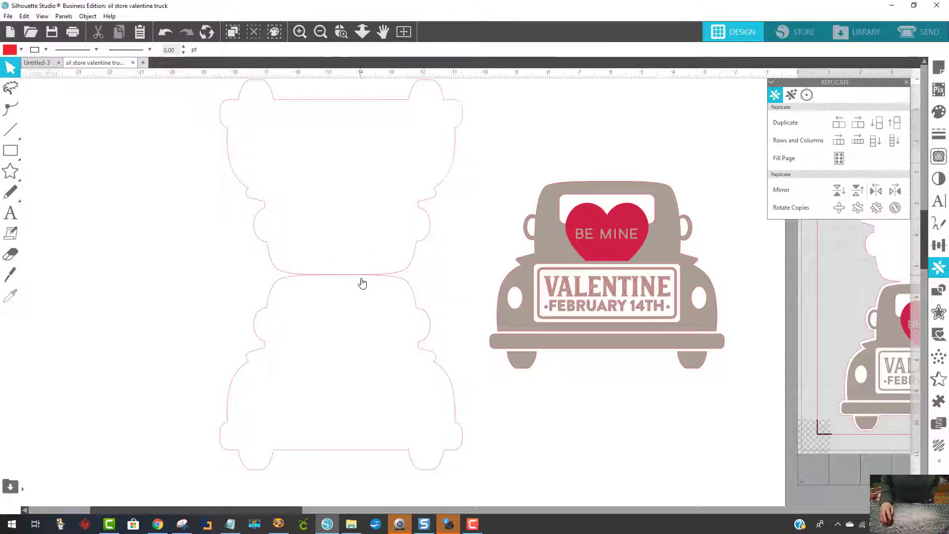
pyautogui.click(421, 212)
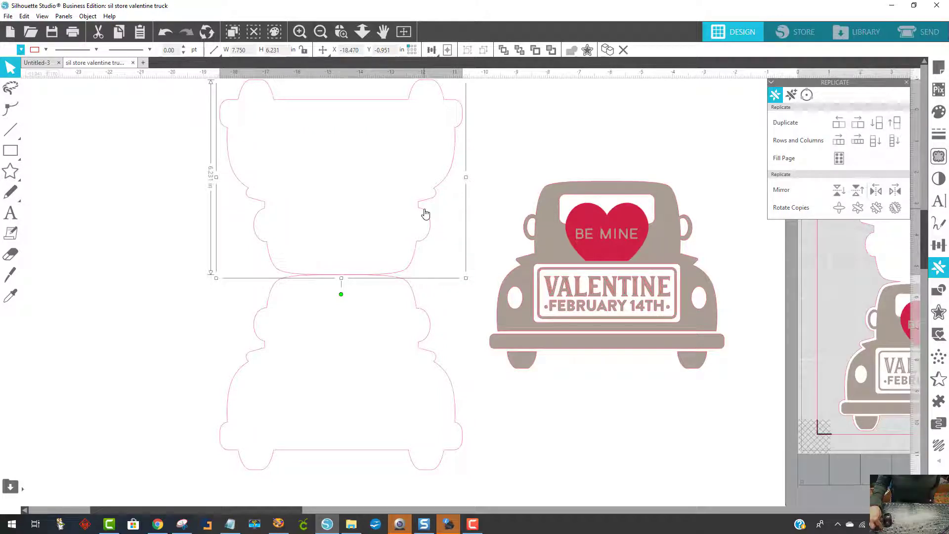
pyautogui.press('Down')
pyautogui.press('Down')
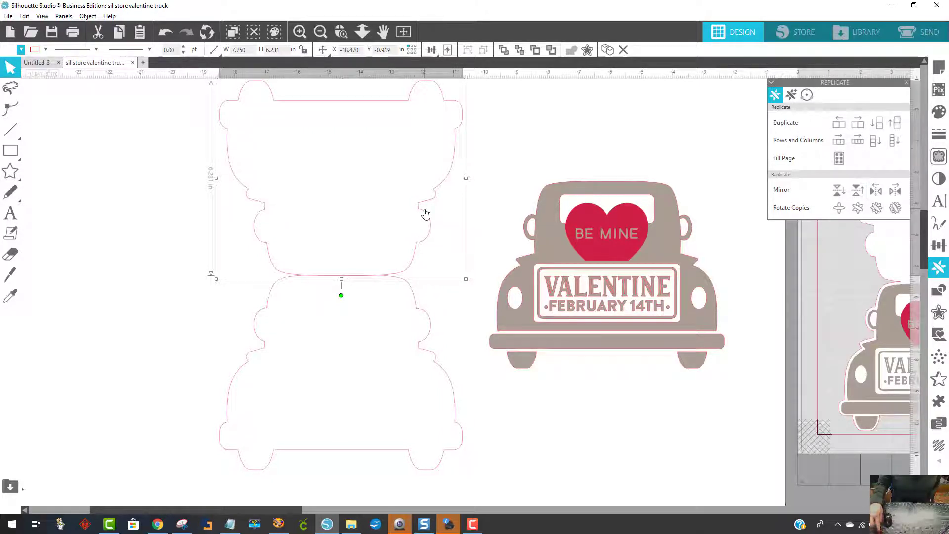
# - Weld the two mirrored truck shapes into a single card base joined at the roofs
pyautogui.click(30, 309)
pyautogui.moveTo(153, 178); pyautogui.dragTo(352, 353)
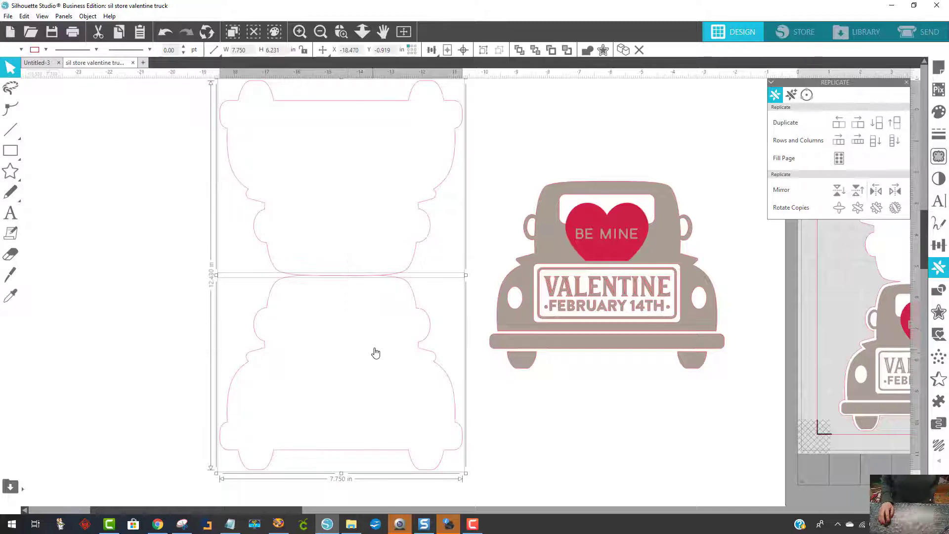
pyautogui.rightClick(375, 353)
pyautogui.click(412, 206)
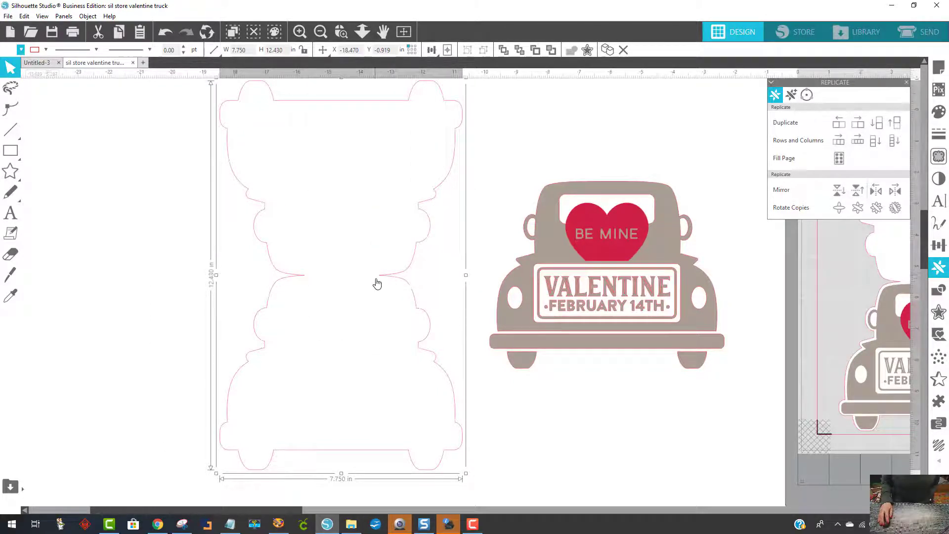
pyautogui.click(618, 393)
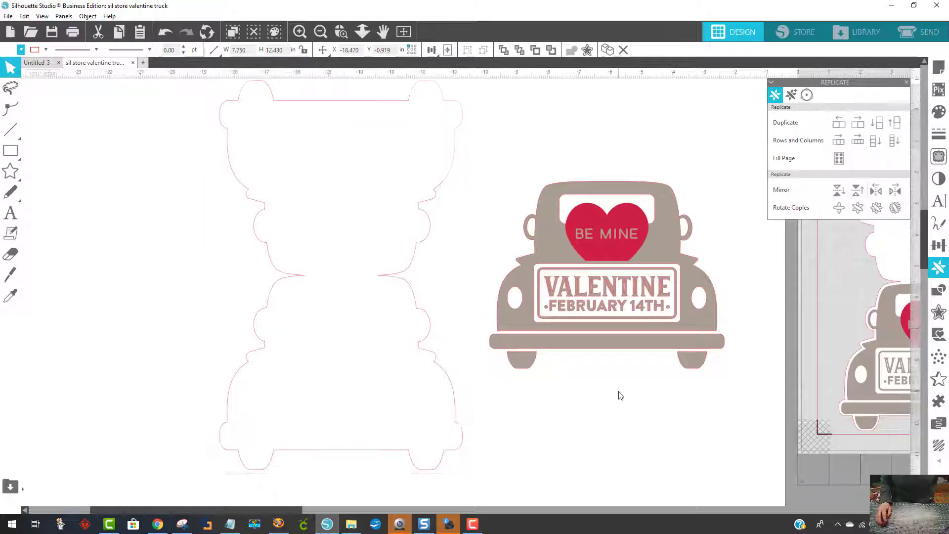
# - Bring the detailed Valentine truck to the front and center it on the lower half of the card base
pyautogui.moveTo(646, 322); pyautogui.dragTo(628, 337)
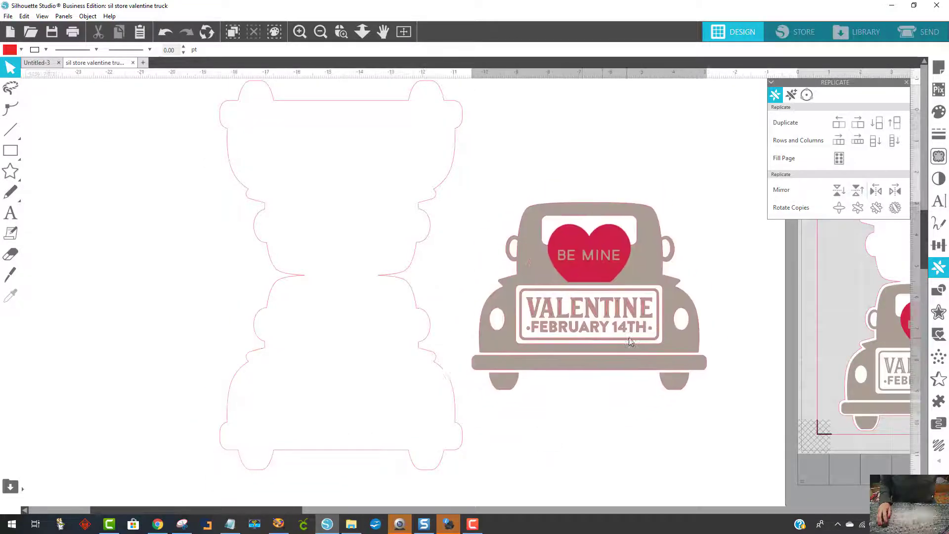
pyautogui.rightClick(630, 336)
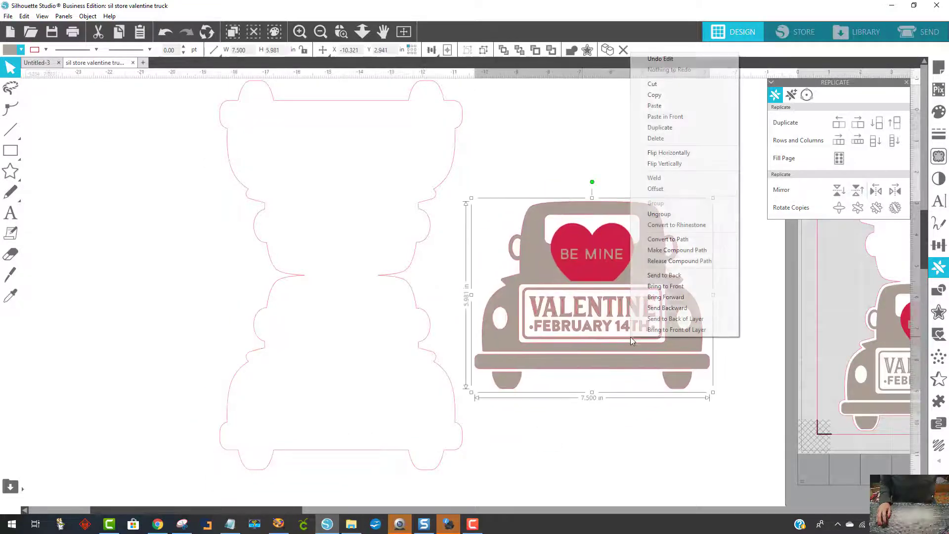
pyautogui.click(666, 286)
pyautogui.moveTo(526, 331); pyautogui.dragTo(332, 382)
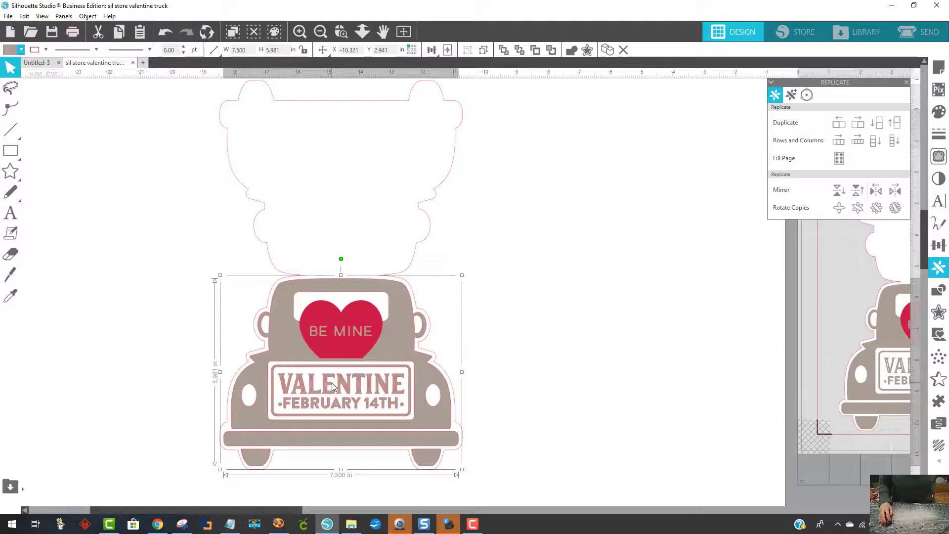
pyautogui.click(564, 365)
# - Group the detailed Valentine truck with the card base
pyautogui.moveTo(523, 452); pyautogui.dragTo(225, 174)
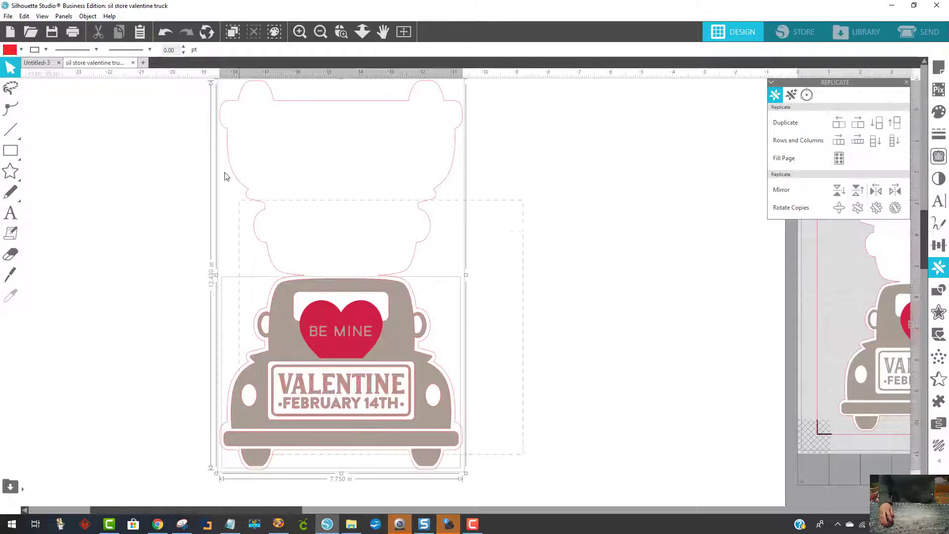
pyautogui.rightClick(291, 170)
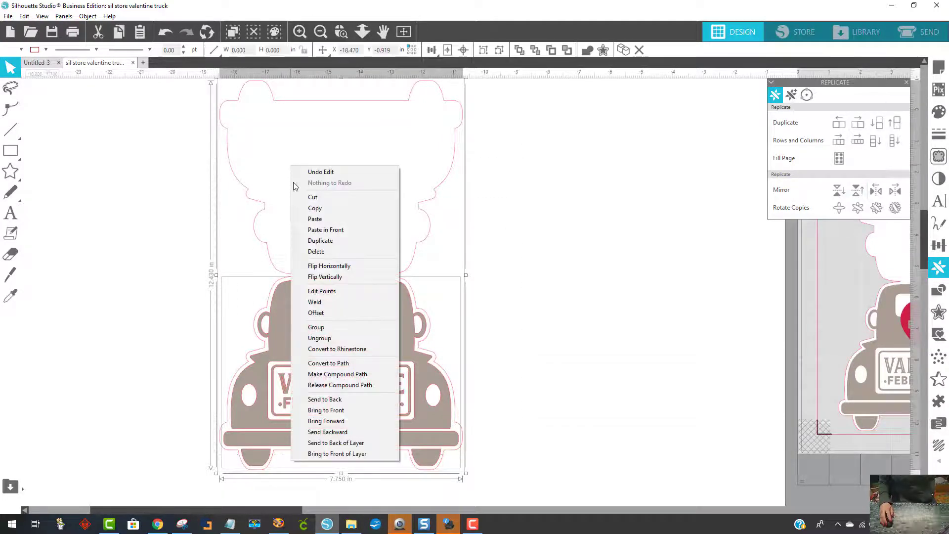
pyautogui.click(343, 328)
pyautogui.click(566, 325)
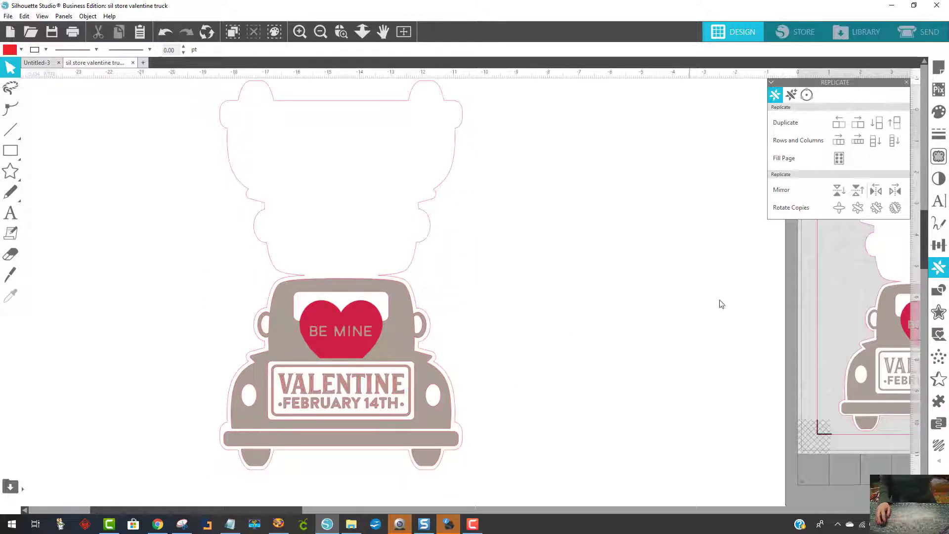
# - Close the replicate options and move the smaller truck card off the page into the empty workspace
pyautogui.click(907, 84)
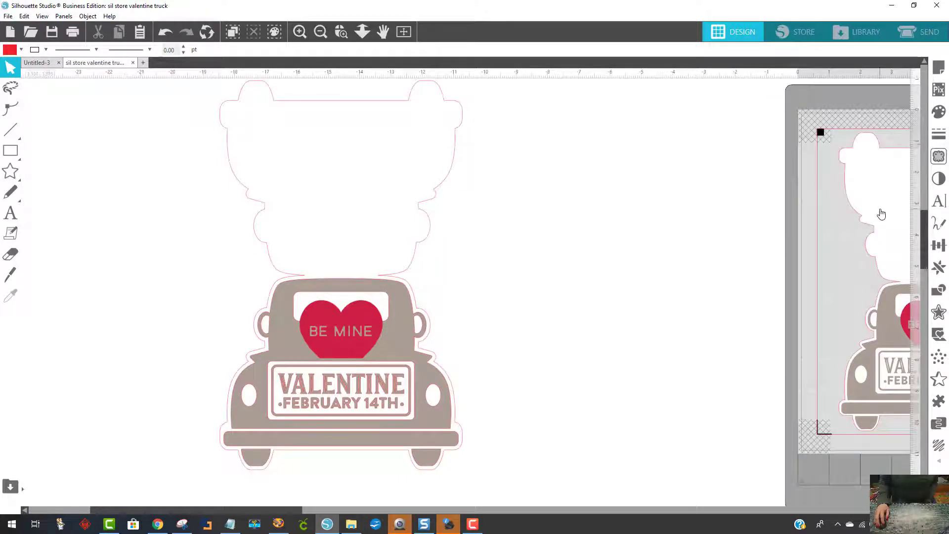
pyautogui.moveTo(851, 217); pyautogui.dragTo(874, 218)
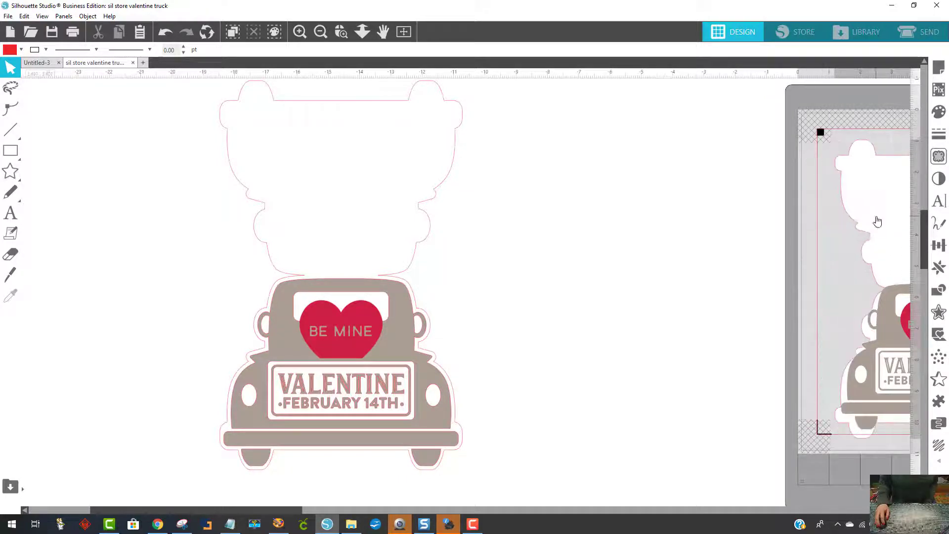
pyautogui.moveTo(892, 349); pyautogui.dragTo(22, 360)
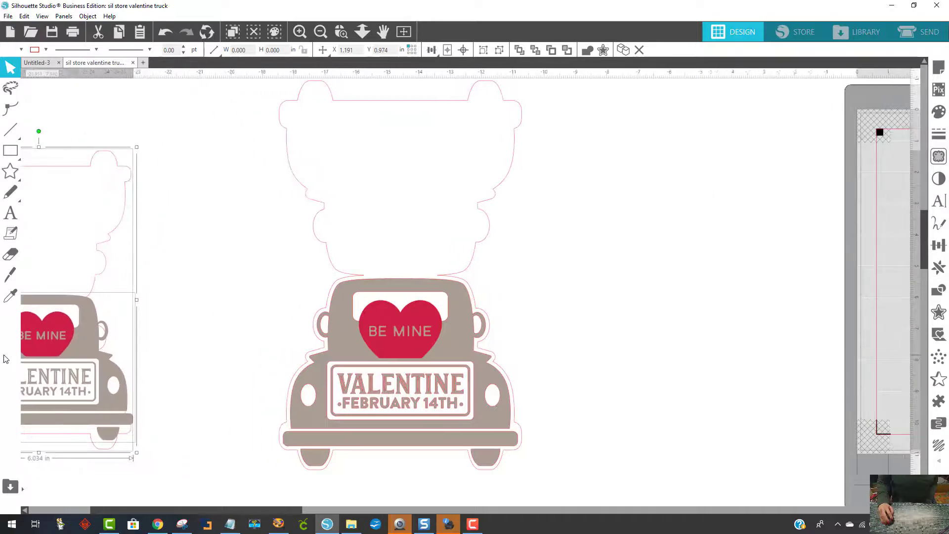
# - Select the whole large truck card and bring it across the workspace to the blank area just beside the cutting mat
pyautogui.click(576, 463)
pyautogui.moveTo(580, 479); pyautogui.dragTo(270, 139)
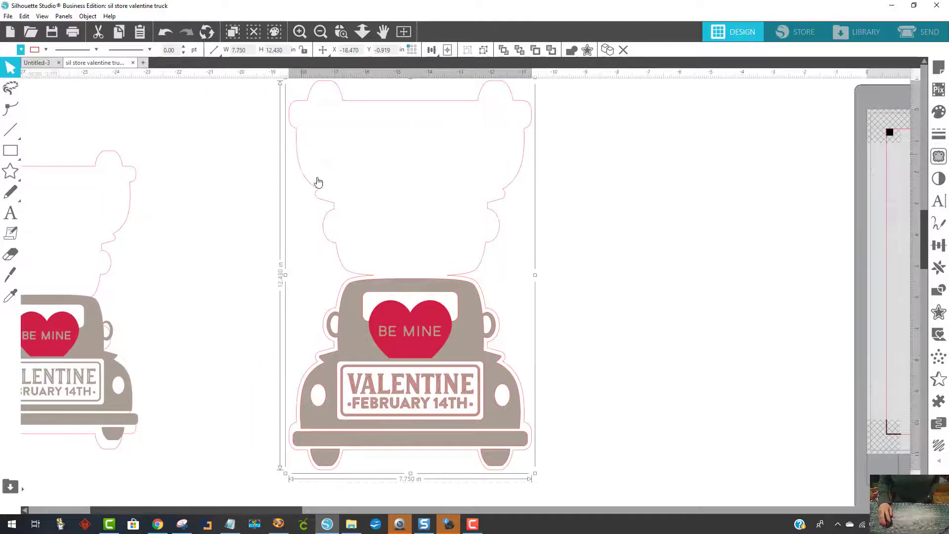
pyautogui.moveTo(448, 368); pyautogui.dragTo(941, 368)
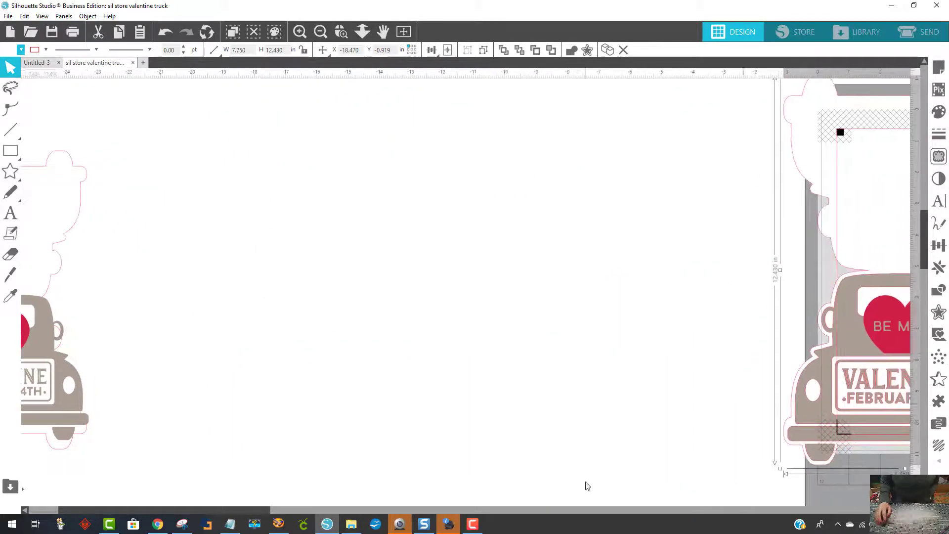
pyautogui.moveTo(278, 514); pyautogui.dragTo(451, 514)
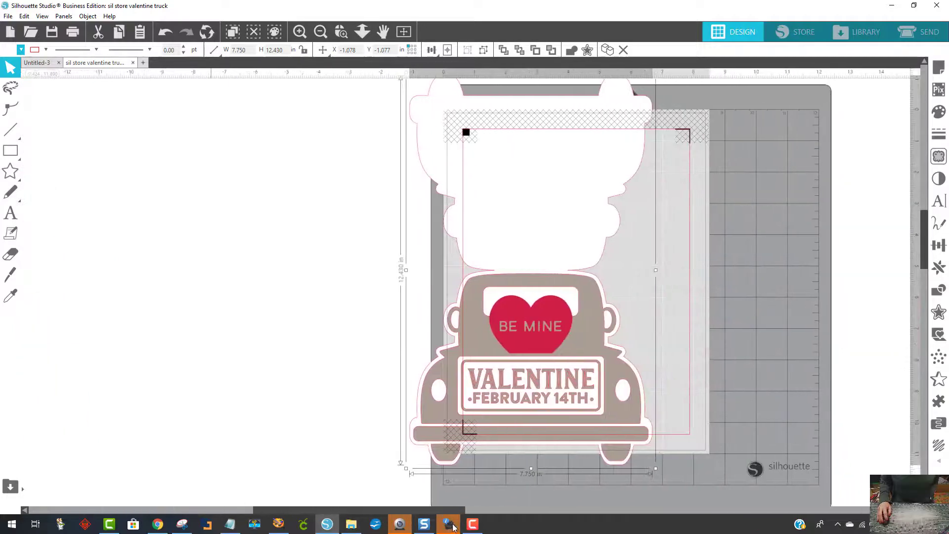
pyautogui.moveTo(485, 321); pyautogui.dragTo(215, 348)
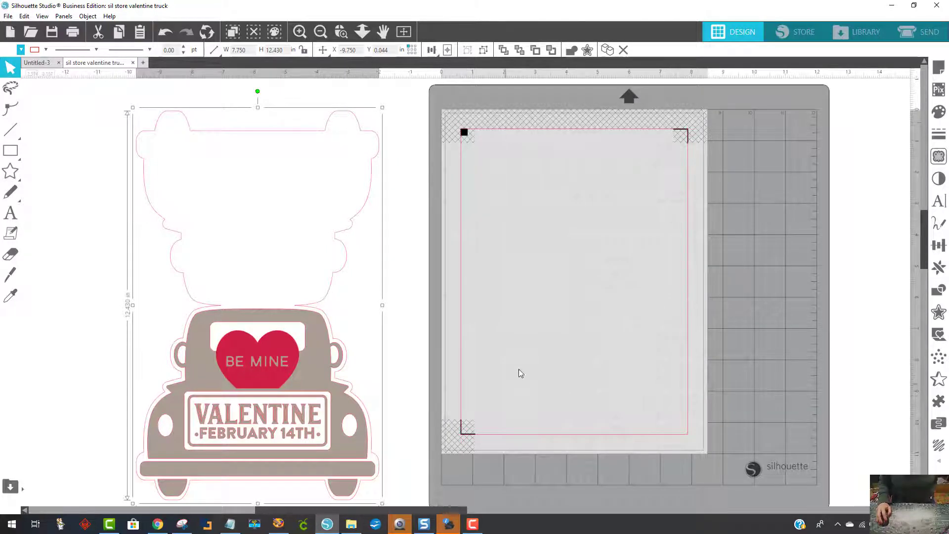
# - Toggle the cut border and the registration marks off and back on in the page setup
pyautogui.click(938, 67)
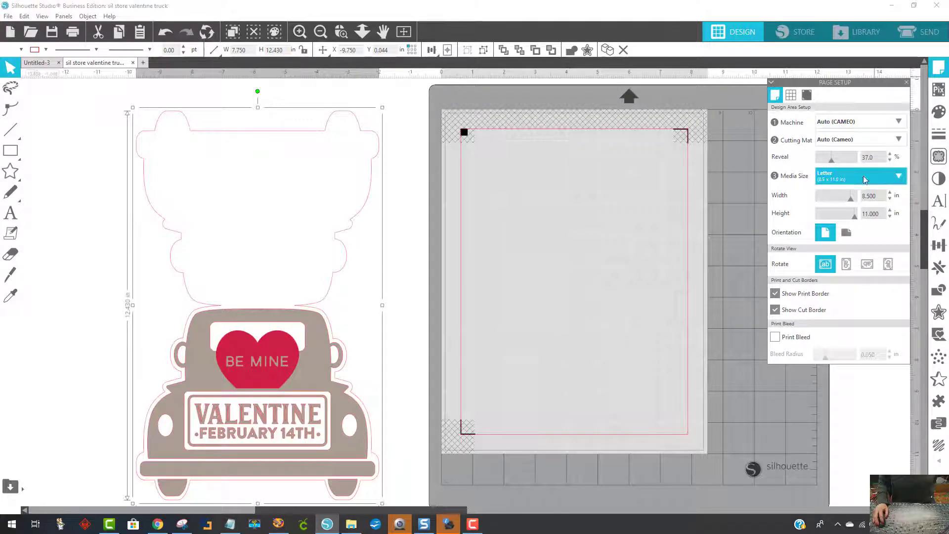
pyautogui.click(775, 310)
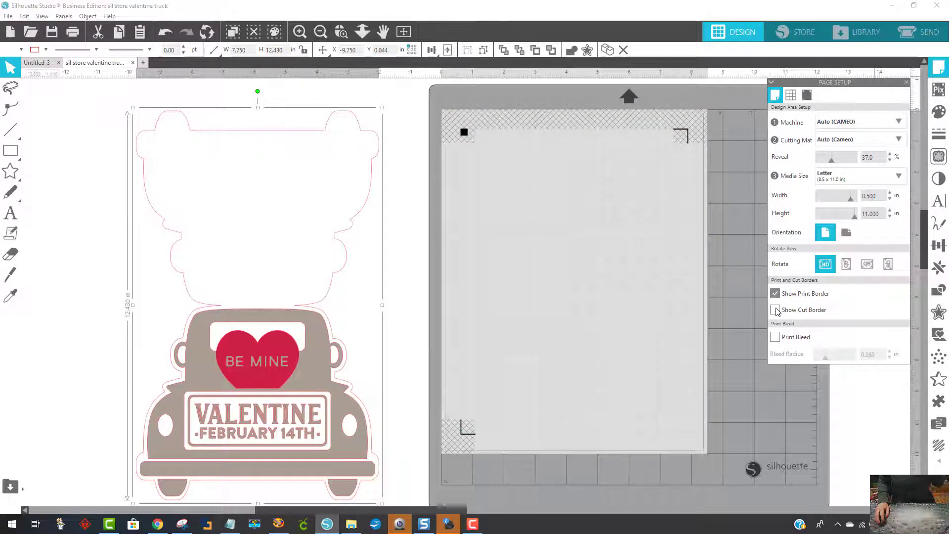
pyautogui.click(775, 310)
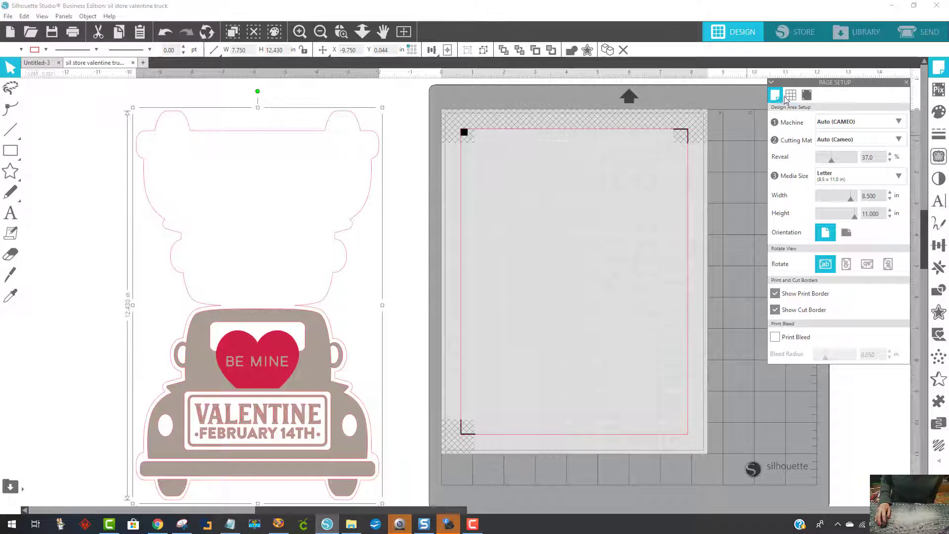
pyautogui.click(807, 95)
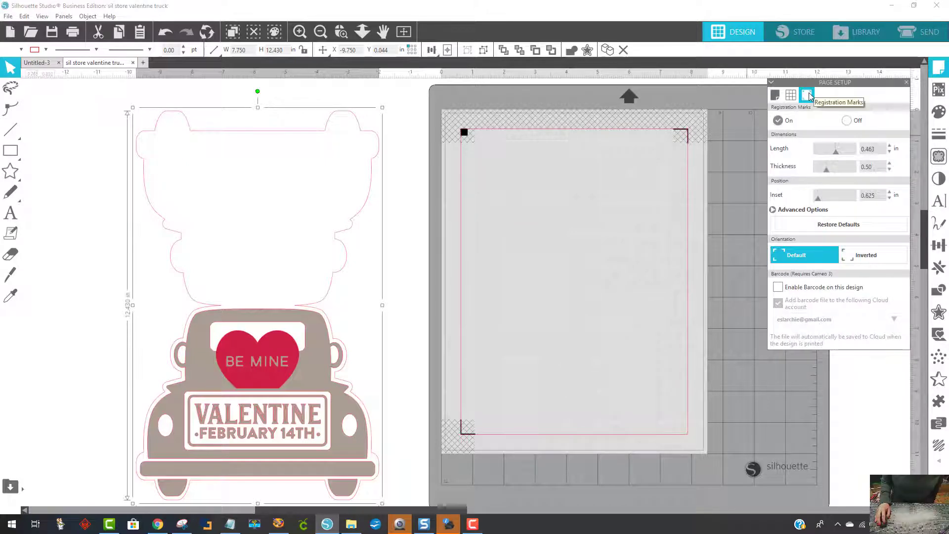
pyautogui.click(846, 121)
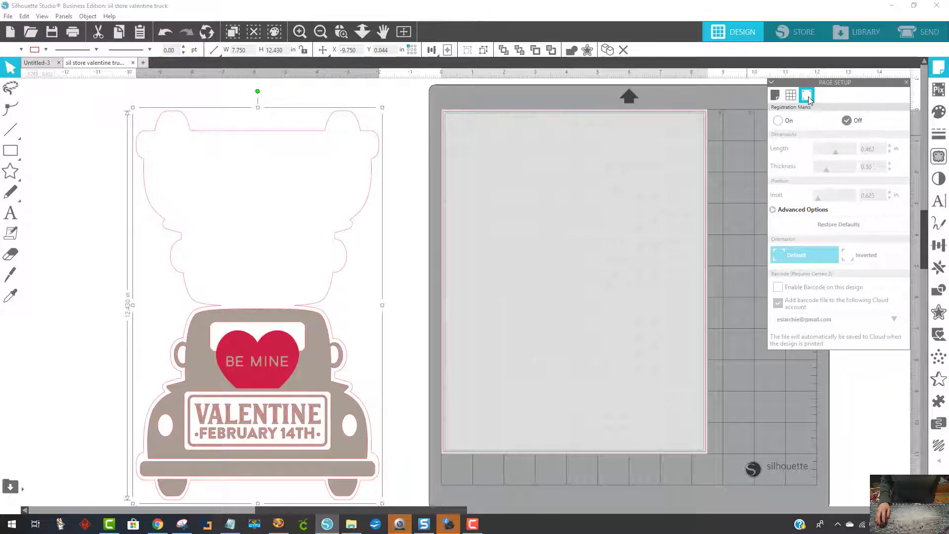
pyautogui.click(777, 121)
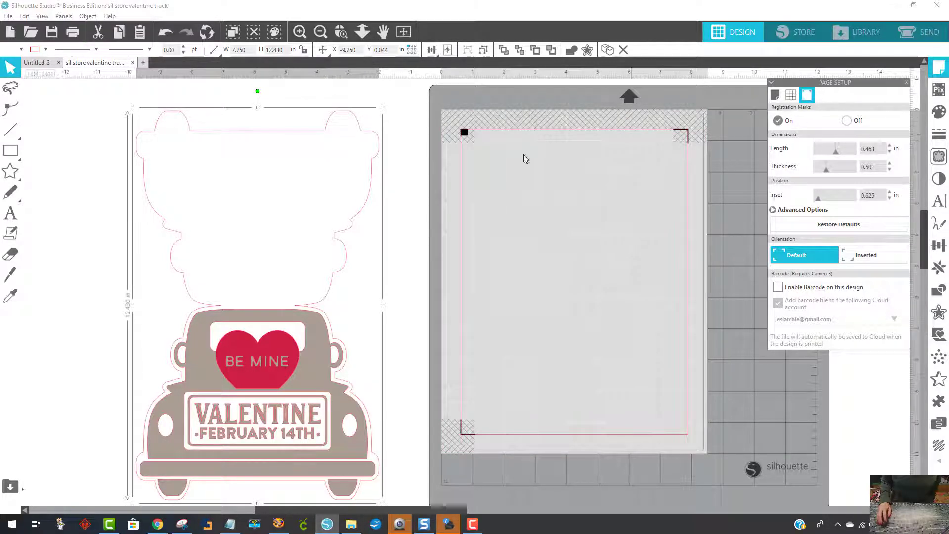
# - Scale the large truck card down proportionally to about 6.6 in wide and place it on the page
pyautogui.scroll(-1, 355, 332)
pyautogui.scroll(-3, 355, 332)
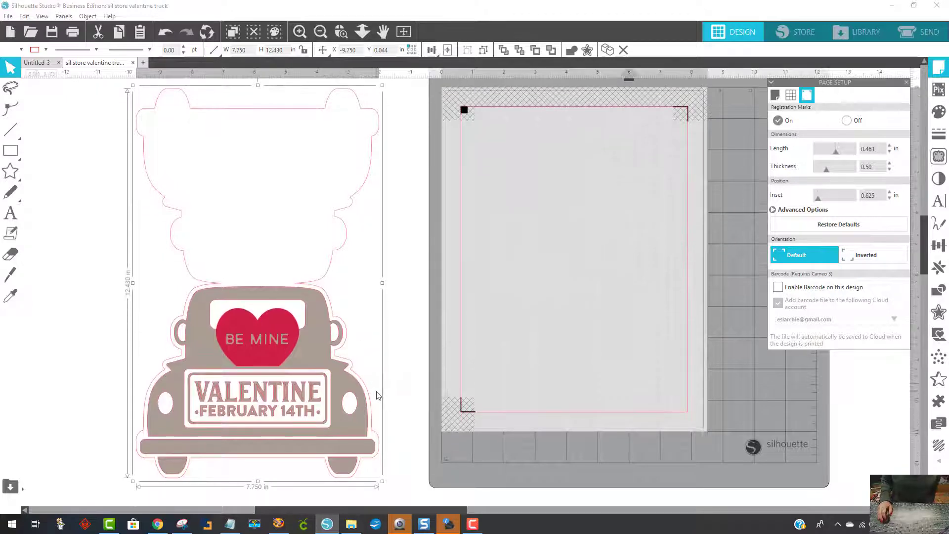
pyautogui.moveTo(382, 474); pyautogui.dragTo(346, 421)
pyautogui.moveTo(283, 313); pyautogui.dragTo(603, 323)
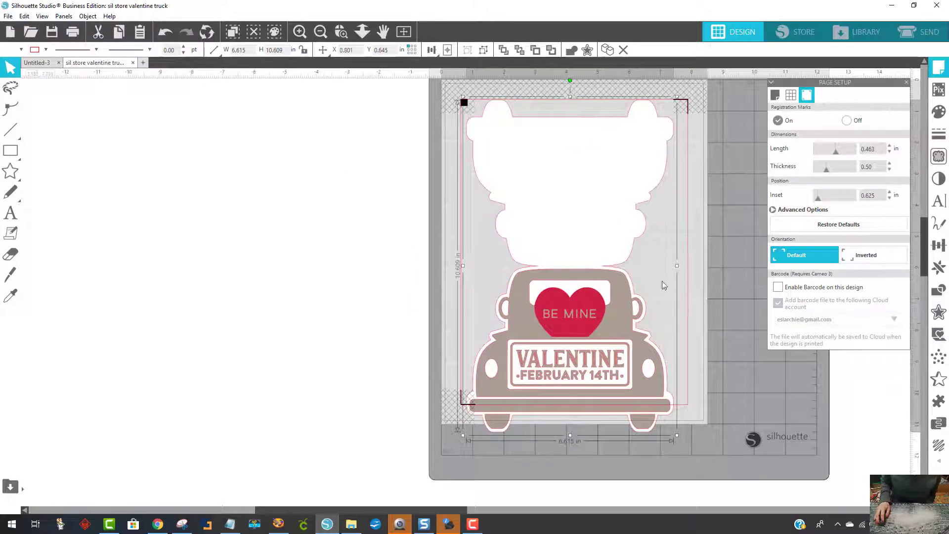
# - Shrink the card to about 6 in wide so it fits inside the cut border, and centre it between the registration marks
pyautogui.click(397, 246)
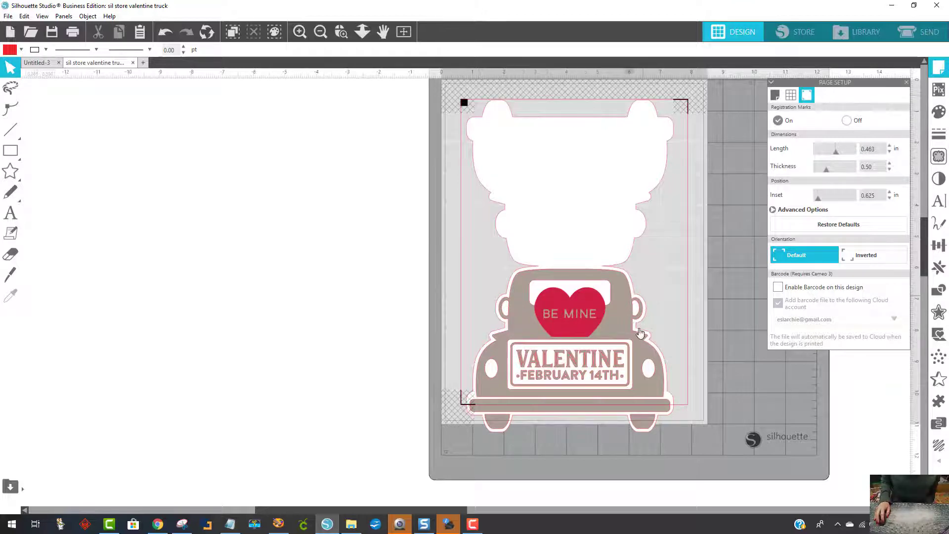
pyautogui.click(627, 361)
pyautogui.moveTo(678, 434); pyautogui.dragTo(663, 405)
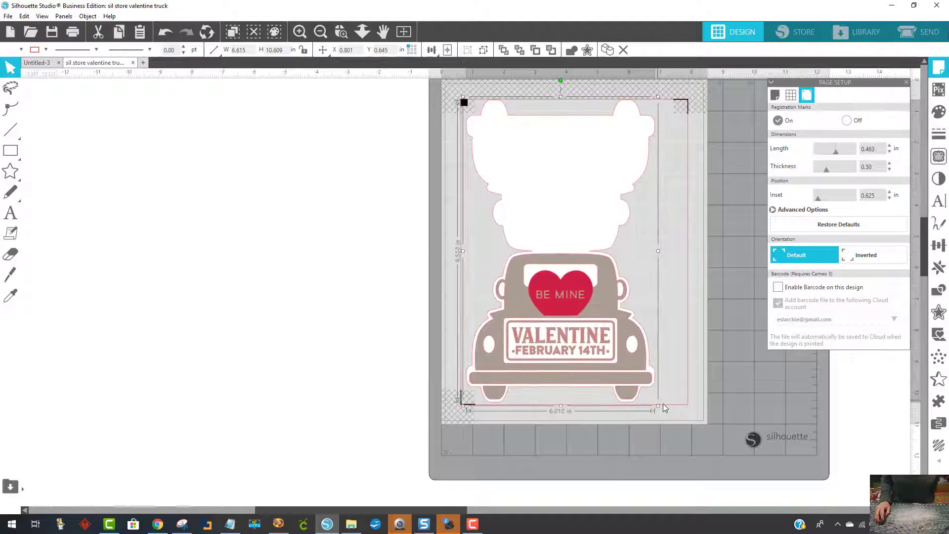
pyautogui.moveTo(583, 276); pyautogui.dragTo(592, 276)
pyautogui.click(296, 289)
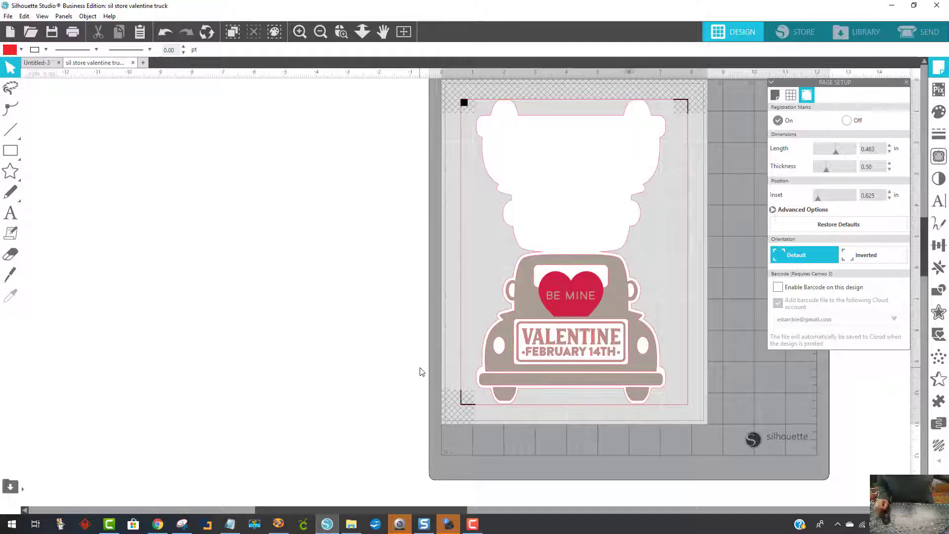
# - Prepare the job for sending and set the whole truck card to Cut Edge
pyautogui.click(923, 39)
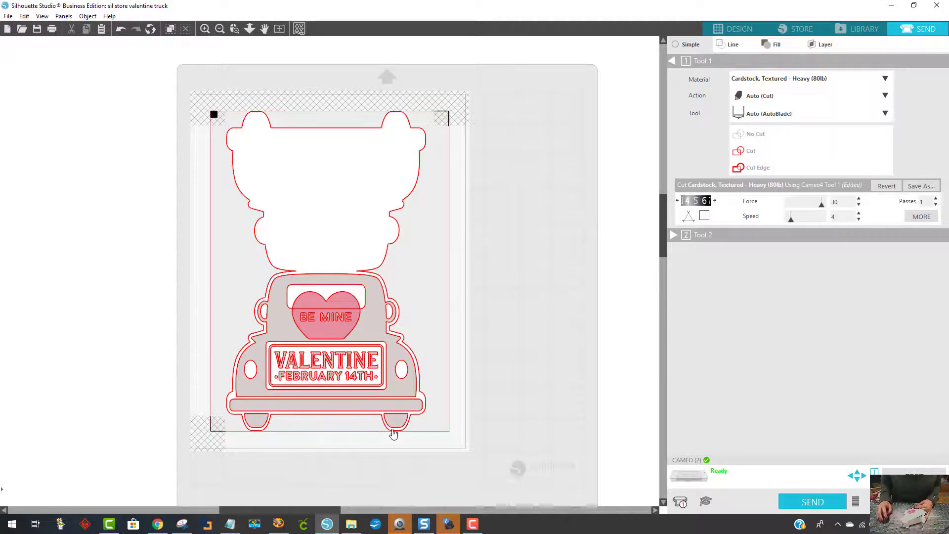
pyautogui.moveTo(422, 446); pyautogui.dragTo(201, 85)
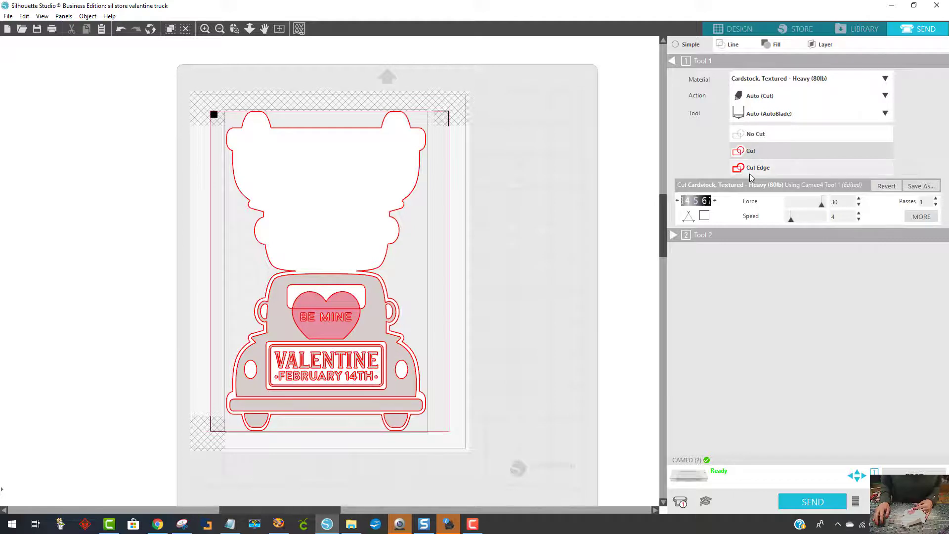
pyautogui.click(775, 170)
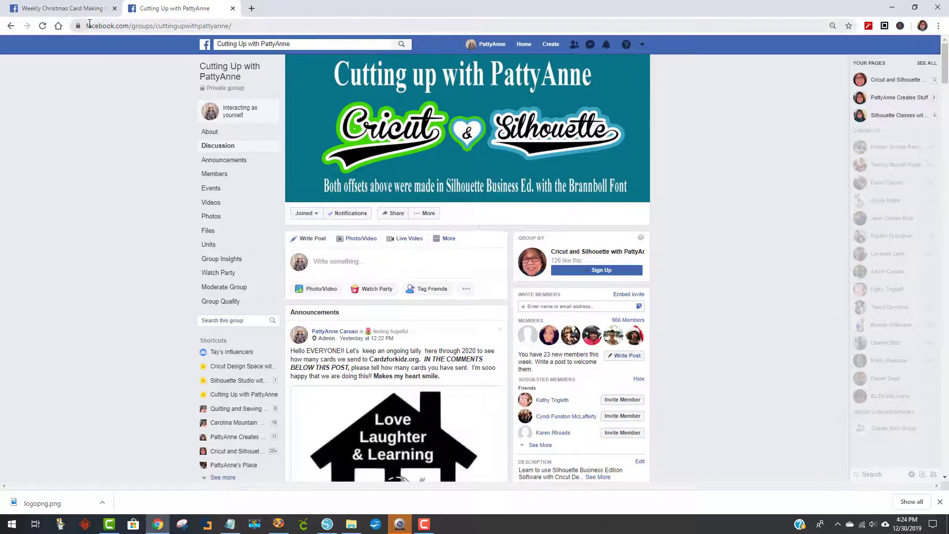
# - In the browser, highlight the Facebook group's web address and read the announcement about tallying cards sent to Cardzforkidz.org
pyautogui.moveTo(85, 26); pyautogui.dragTo(244, 31)
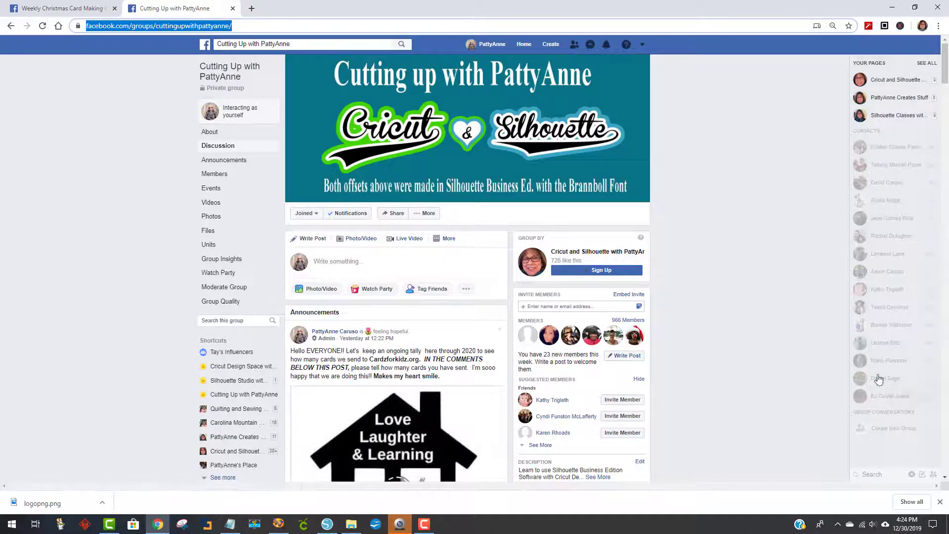
pyautogui.scroll(-1, 770, 271)
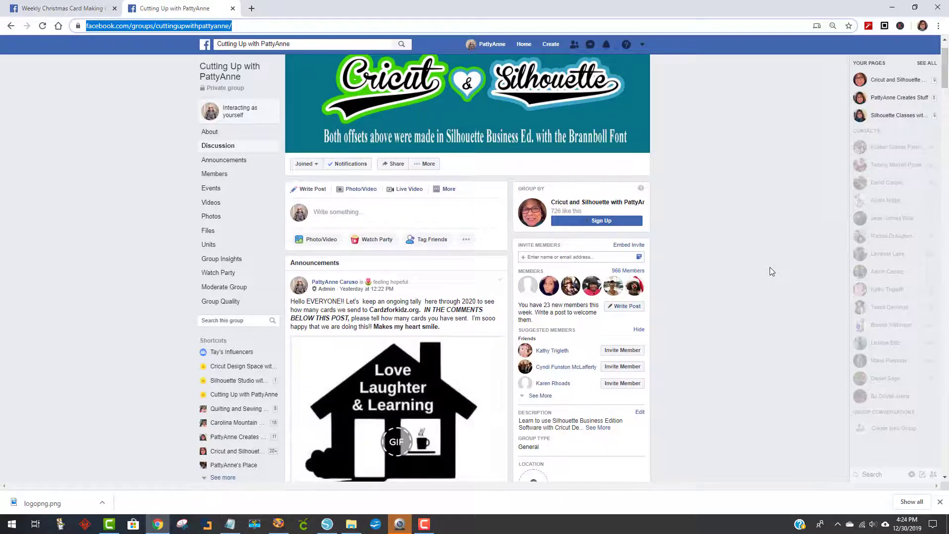
pyautogui.scroll(-2, 764, 264)
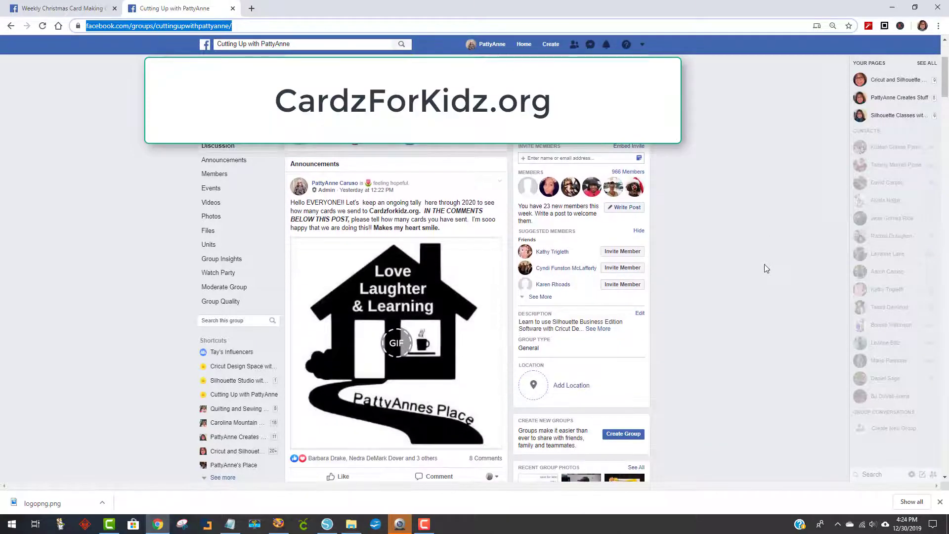
pyautogui.scroll(-1, 765, 268)
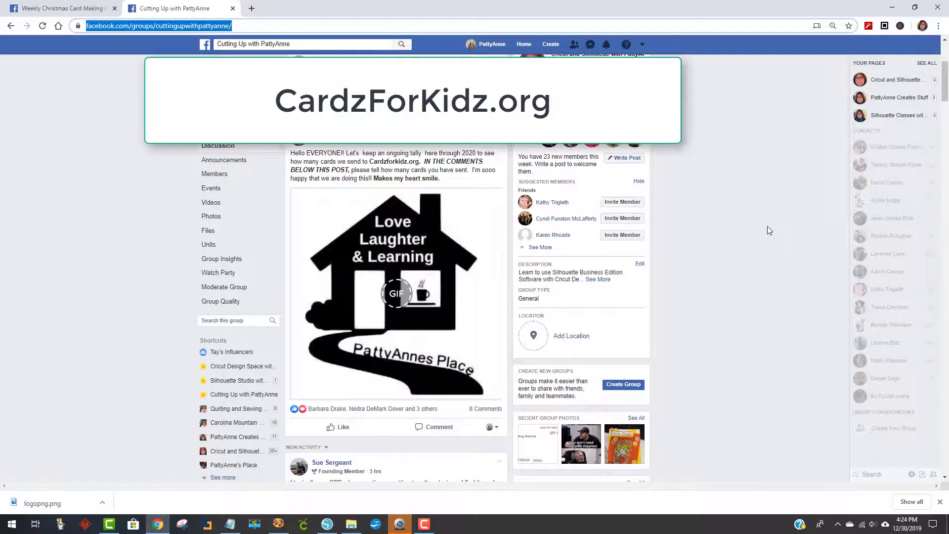